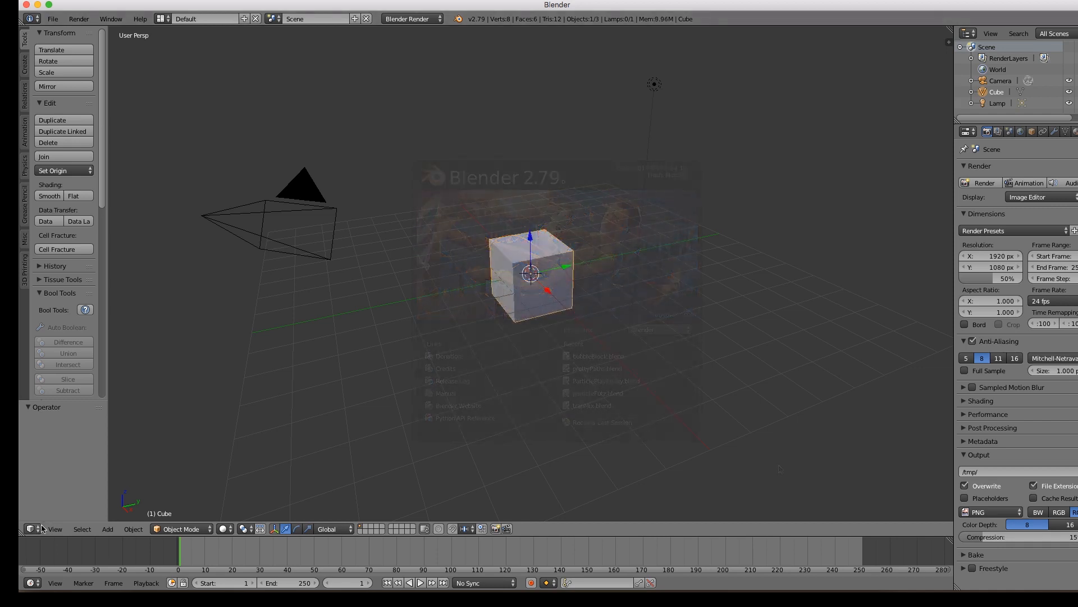
- In the Movie Clip Editor, match the scene's frame range to the IMG_2101.MOV clip and prefetch its frames
left_click(32, 529)
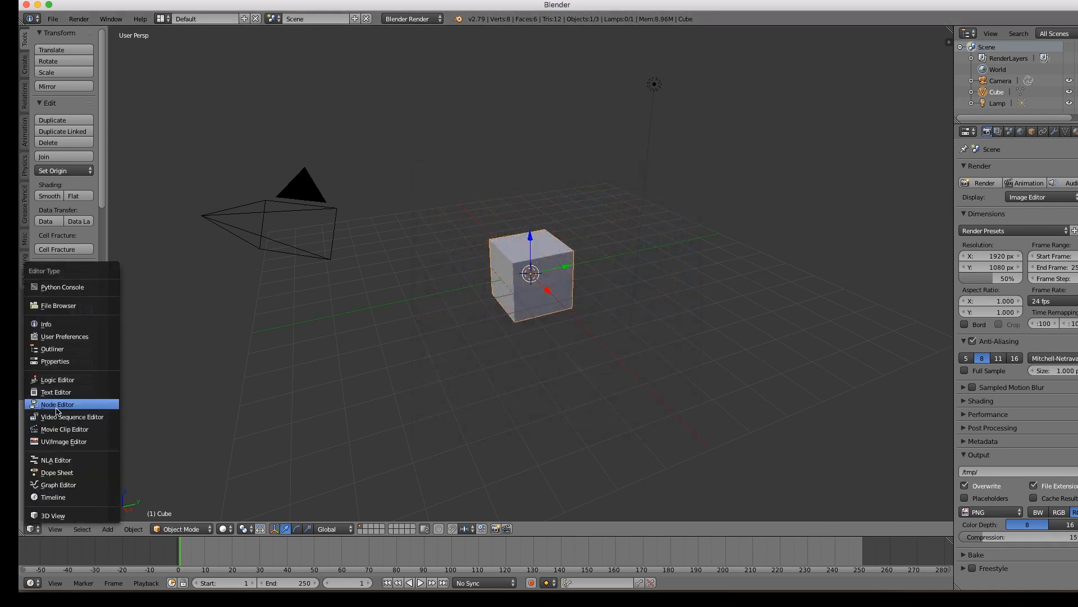
left_click(58, 429)
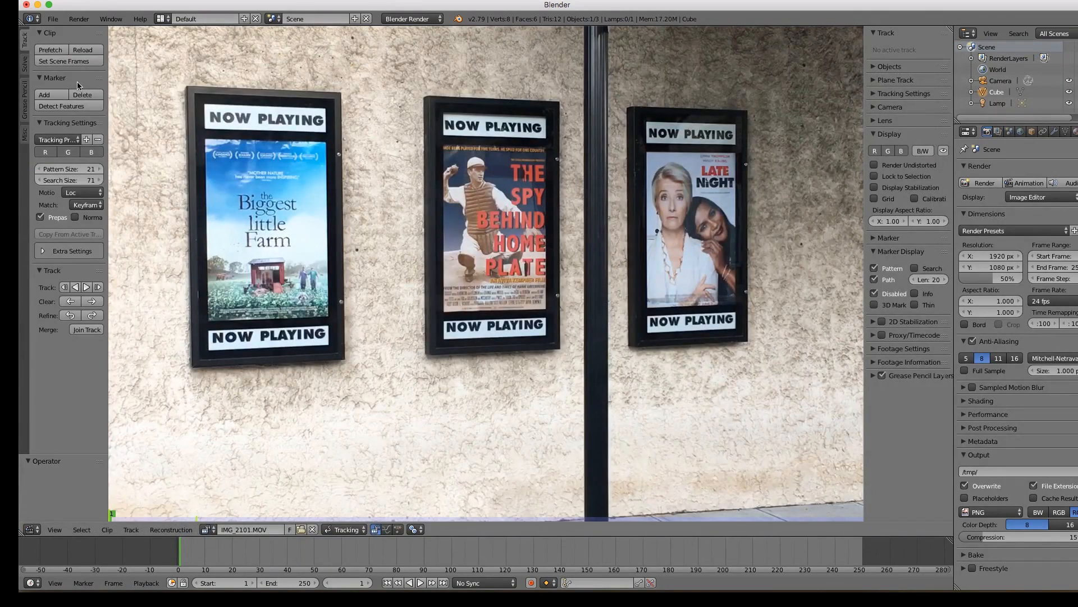
left_click(67, 62)
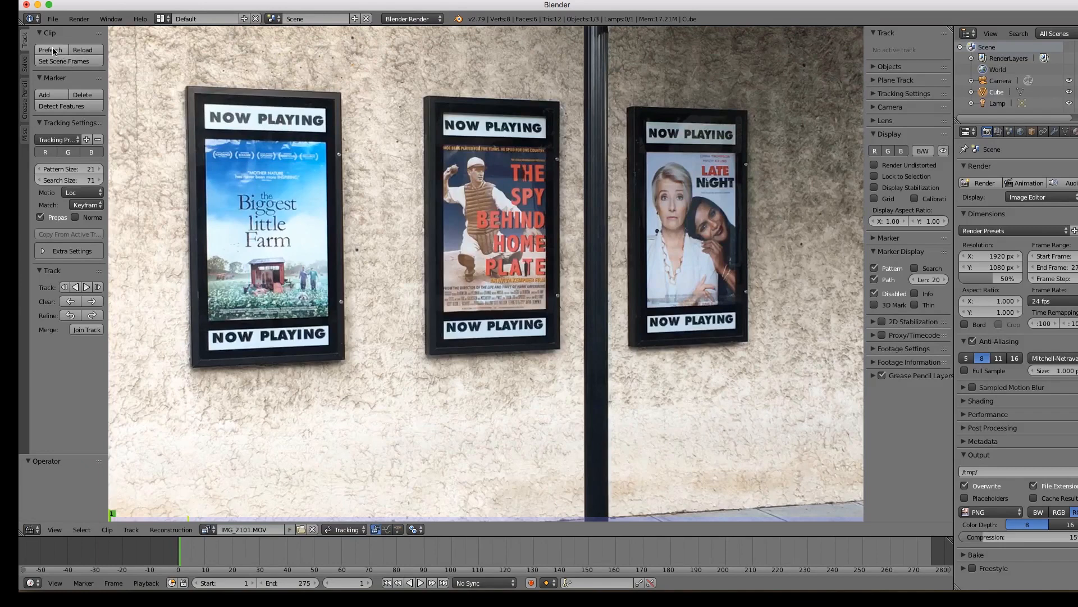
left_click(54, 51)
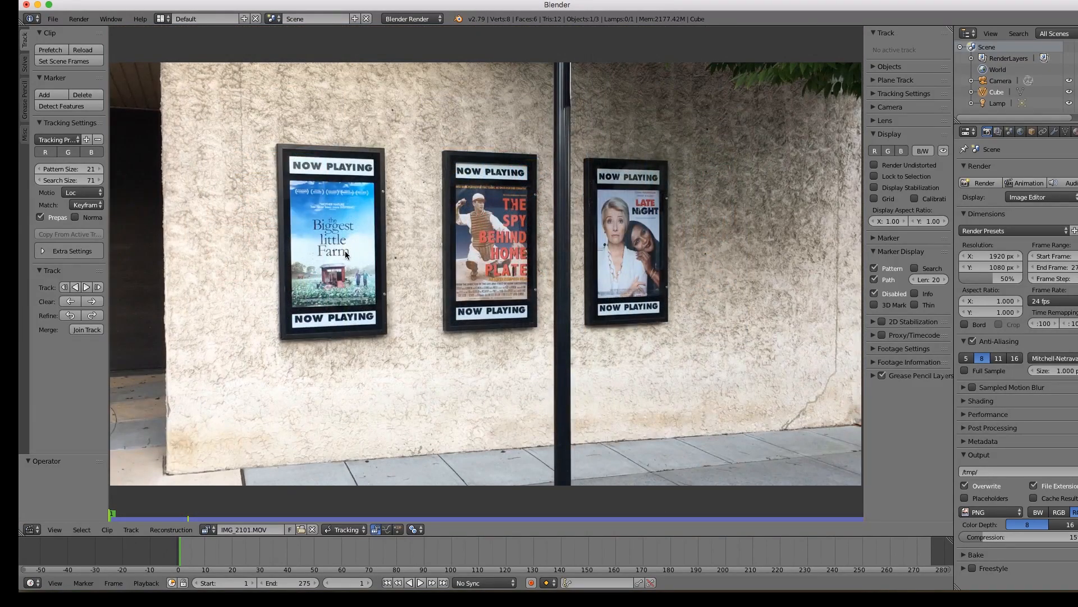
- Add four tracking markers on the outer letters N and G of both NOW PLAYING signs around the Biggest Little Farm poster
left_click(293, 169, "ctrl")
left_click(369, 167, "ctrl")
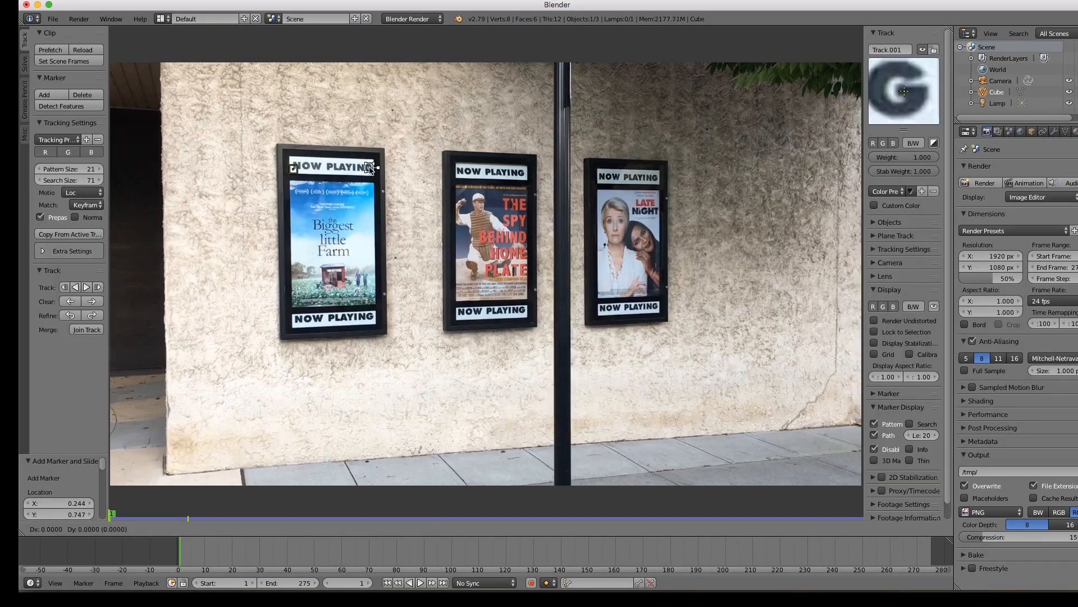
left_click(372, 318, "ctrl")
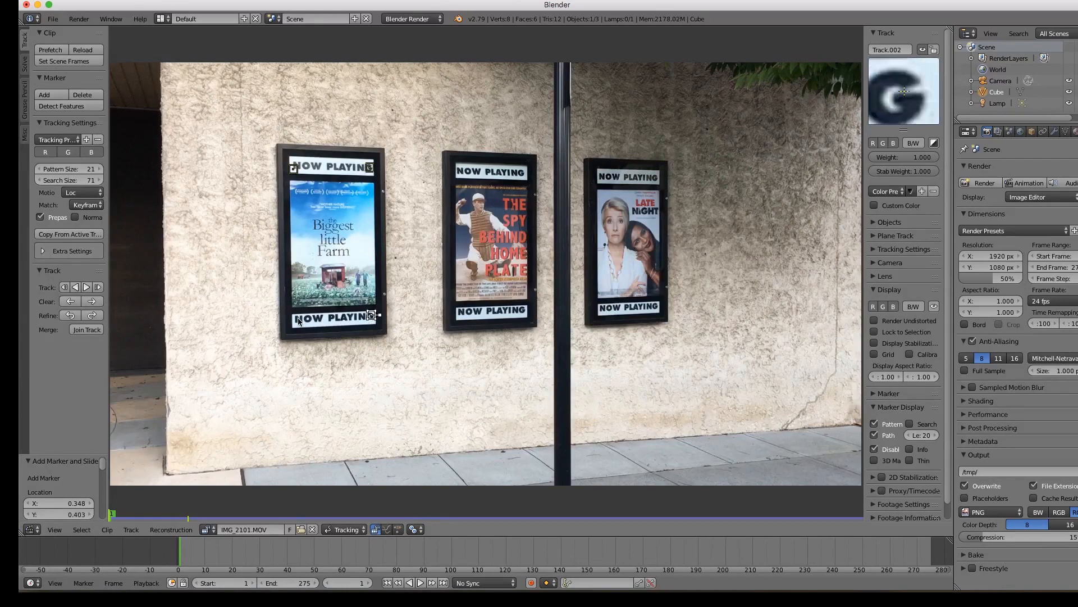
left_click(297, 318, "ctrl")
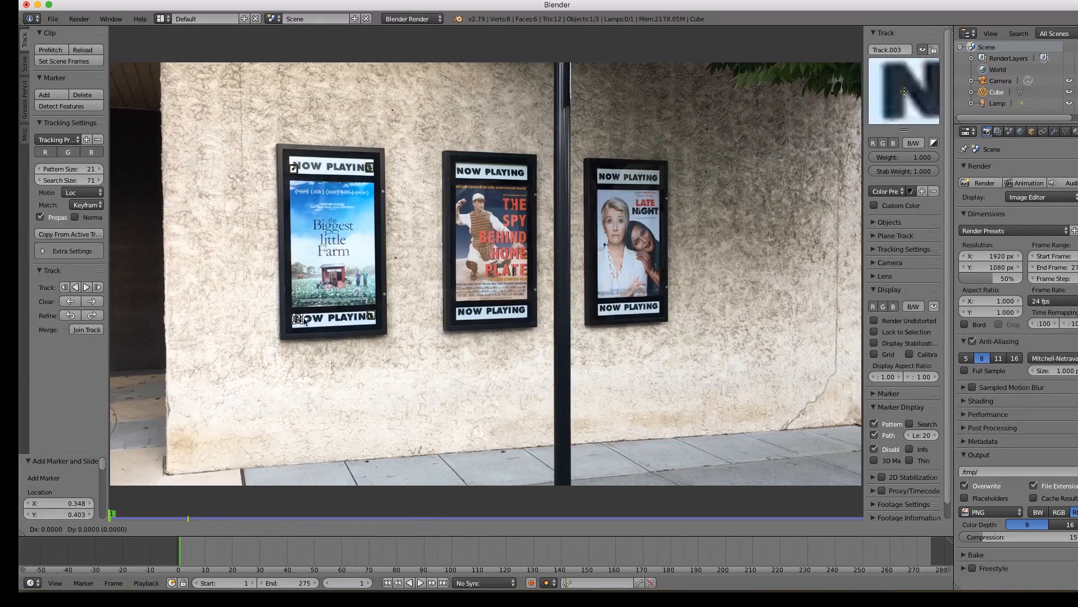
- Add four tracking markers on the outer letters of both NOW PLAYING signs around the Spy Behind Home Plate poster
left_click(461, 172, "ctrl")
left_click(520, 173, "ctrl")
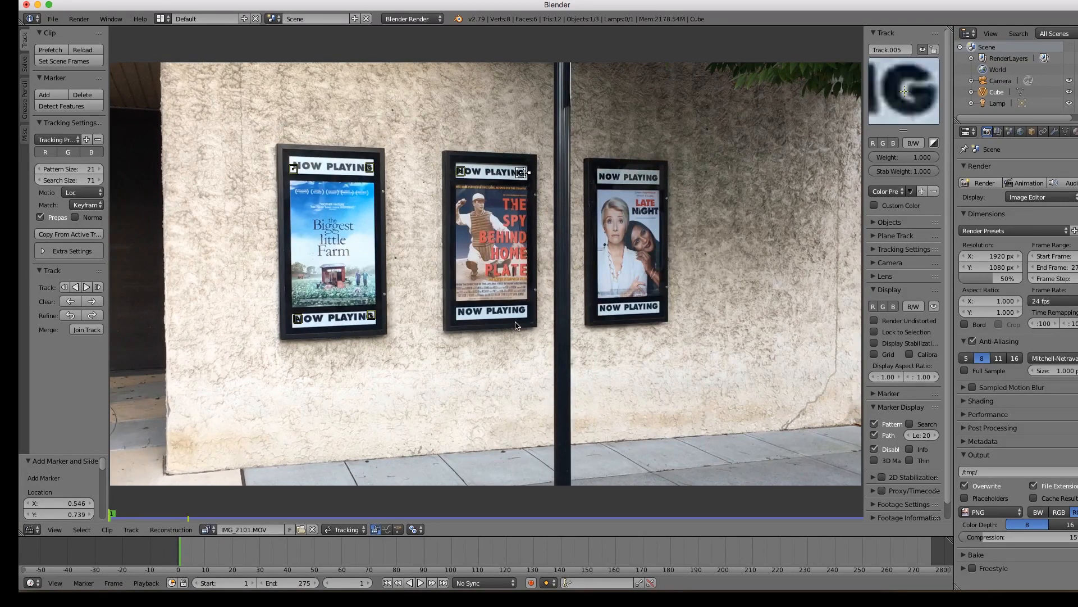
left_click(519, 311, "ctrl")
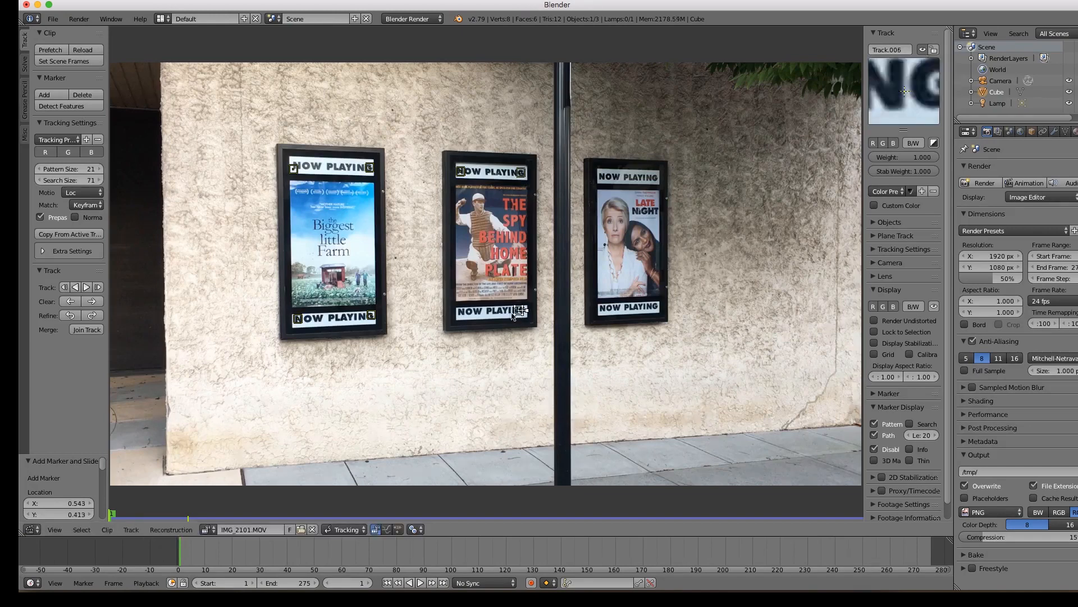
left_click(461, 312, "ctrl")
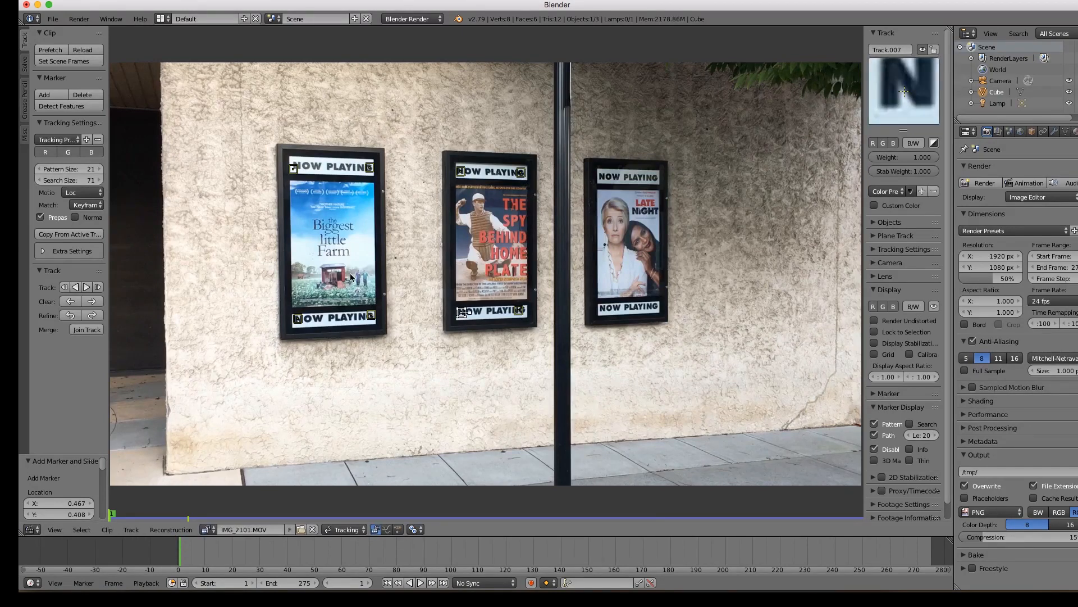
- Track all eight markers forward through the whole clip and return to the first frame
key("a")
key("a")
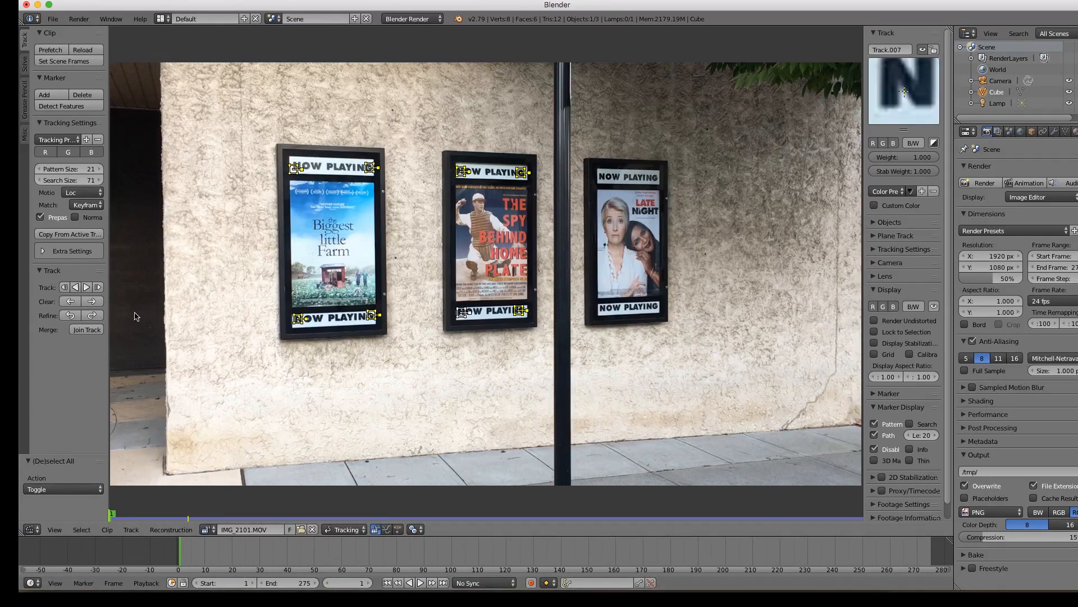
left_click(86, 288)
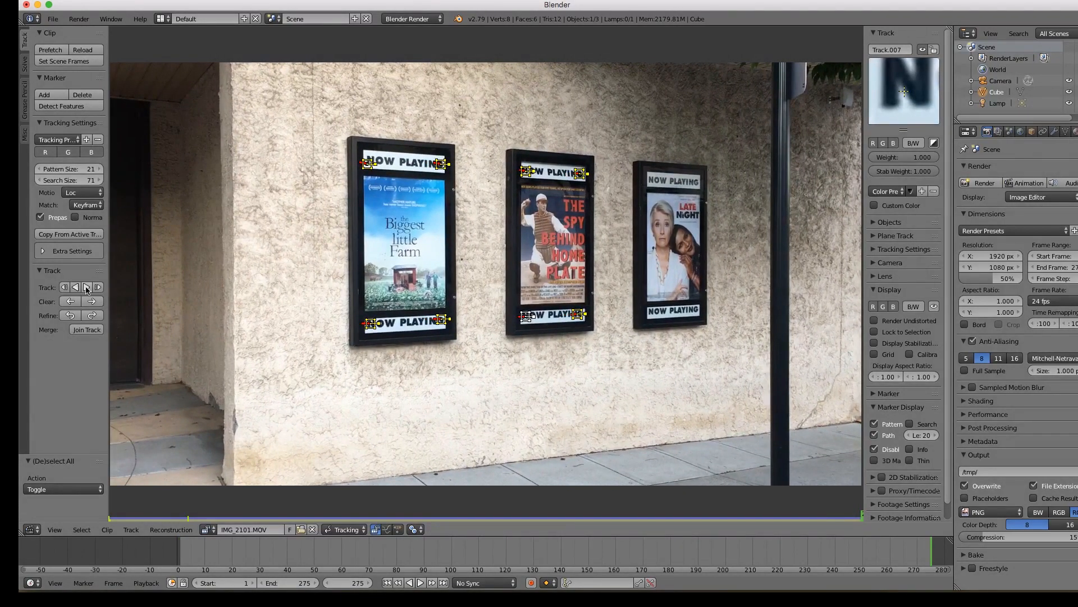
left_click(387, 583)
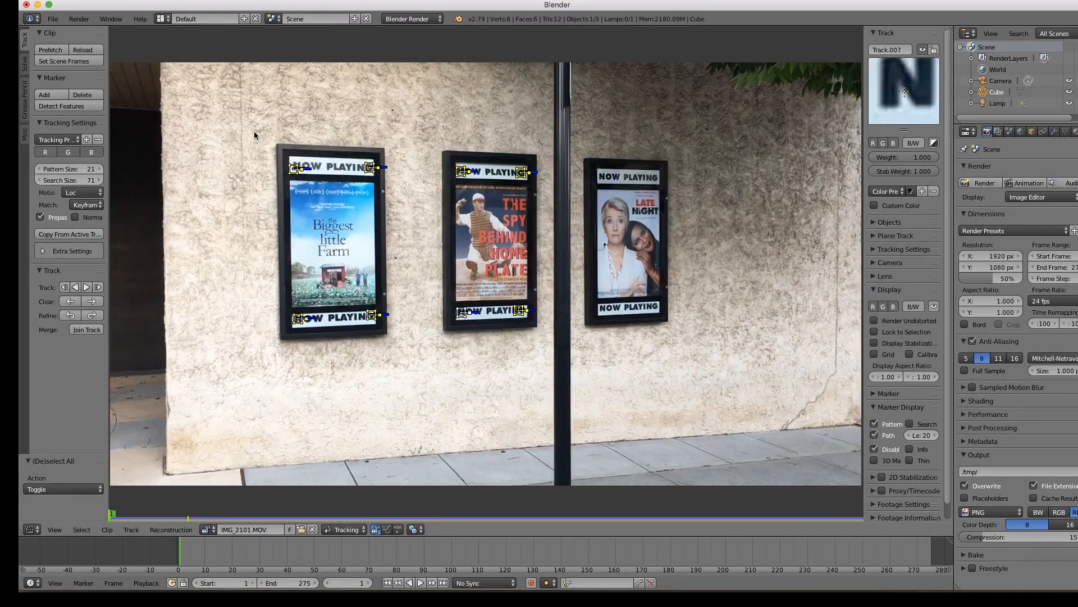
- Create a plane track from the four markers on the Biggest Little Farm poster and show its plane track settings
key("a")
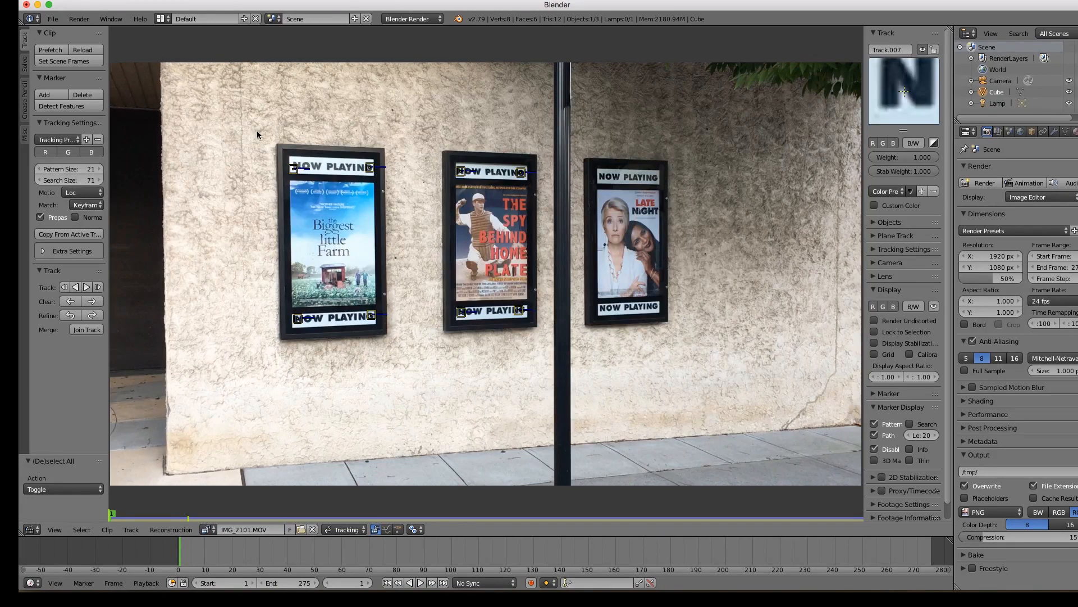
key("b")
left_click_drag(257, 134, 410, 404)
left_click(28, 65)
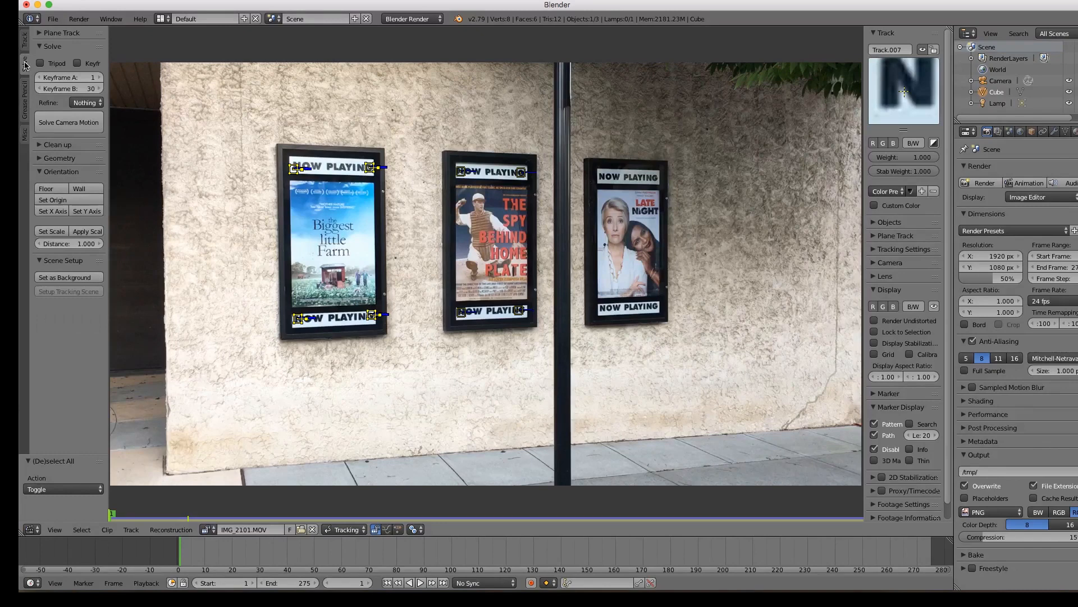
left_click(42, 33)
left_click(62, 50)
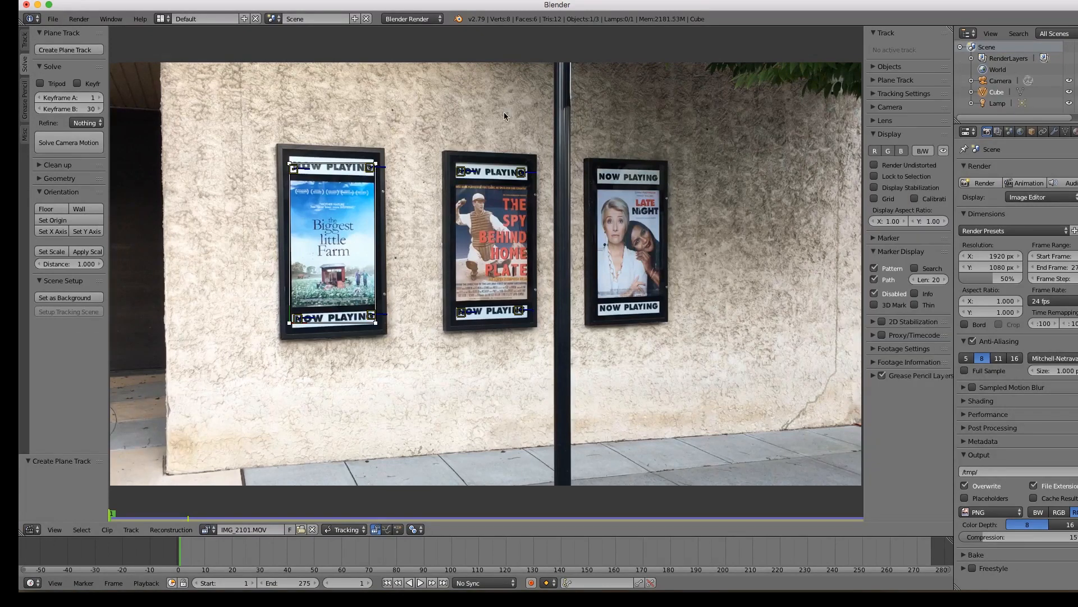
left_click(873, 80)
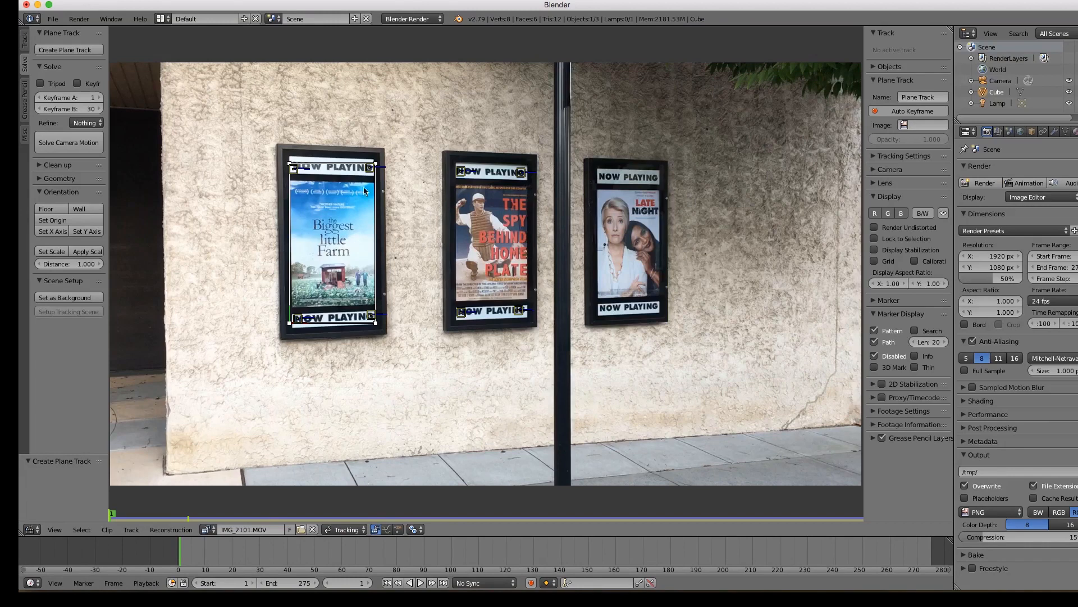
- Lock the four tracking markers on the Biggest Little Farm poster
key("b")
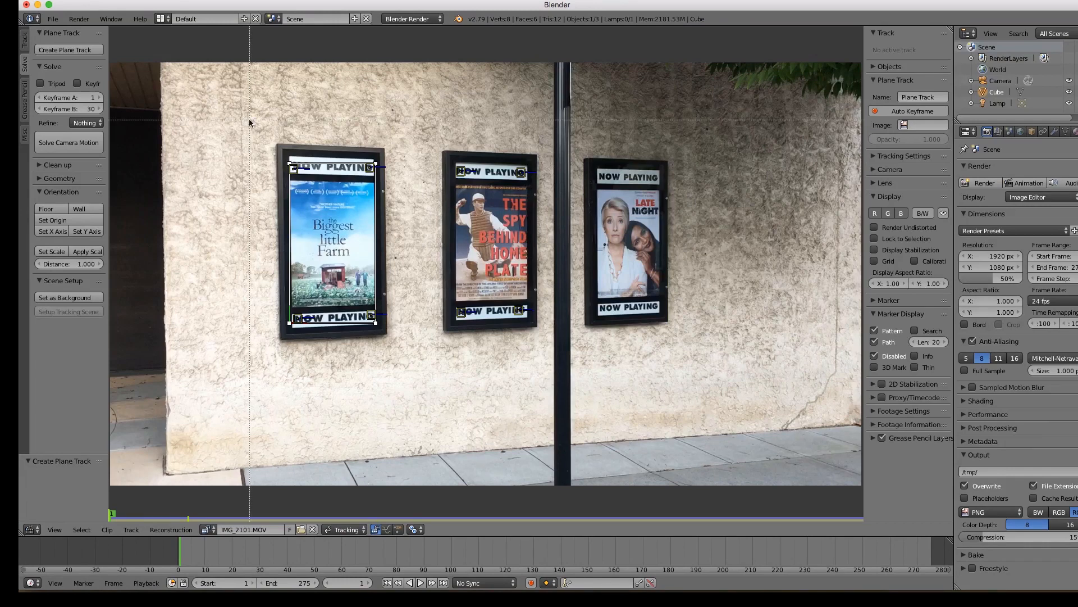
left_click_drag(249, 120, 409, 380)
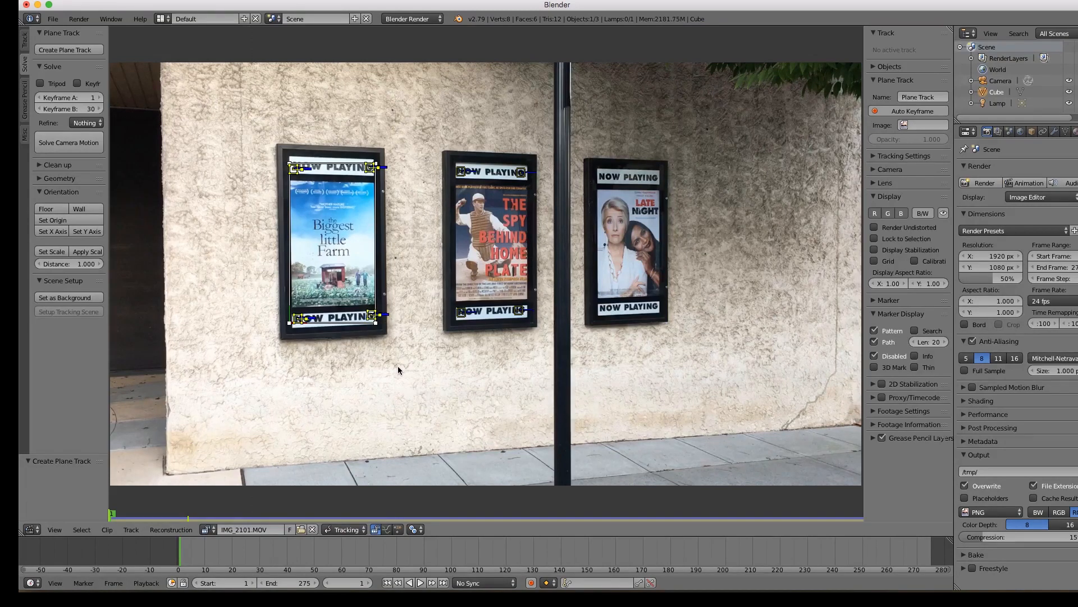
key("ctrl+l")
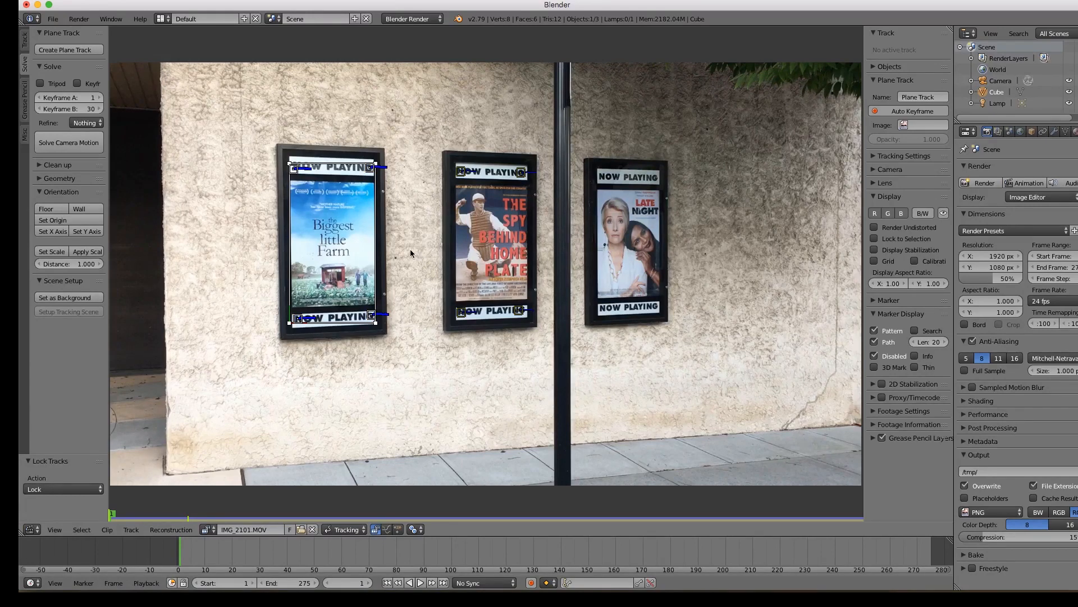
- Create a second plane track from only the four markers on the Spy Behind Home Plate poster
key("a")
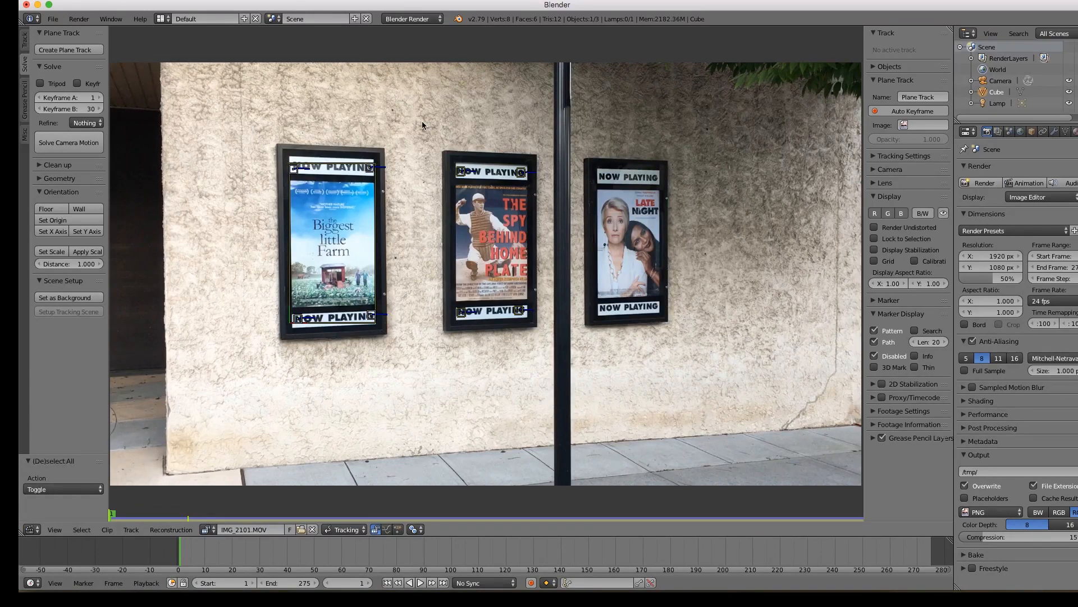
key("b")
left_click_drag(423, 122, 548, 360)
left_click(65, 51)
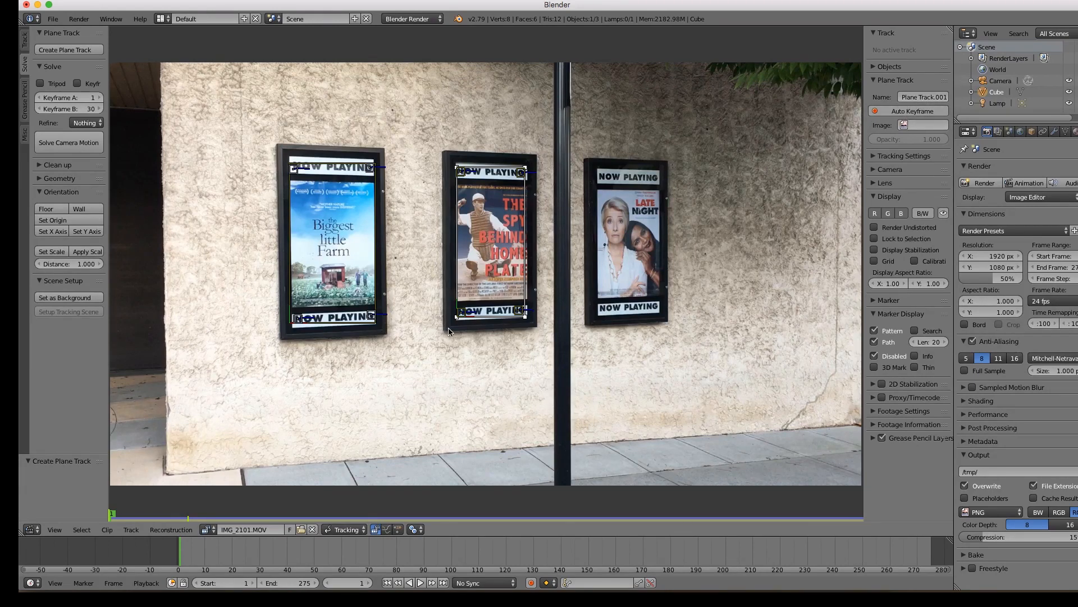
- Move the four corners of the Biggest Little Farm plane track outward onto the black frame around the poster
scroll(448, 329, "up", 3)
scroll(449, 329, "down", 3)
scroll(423, 323, "up", 2)
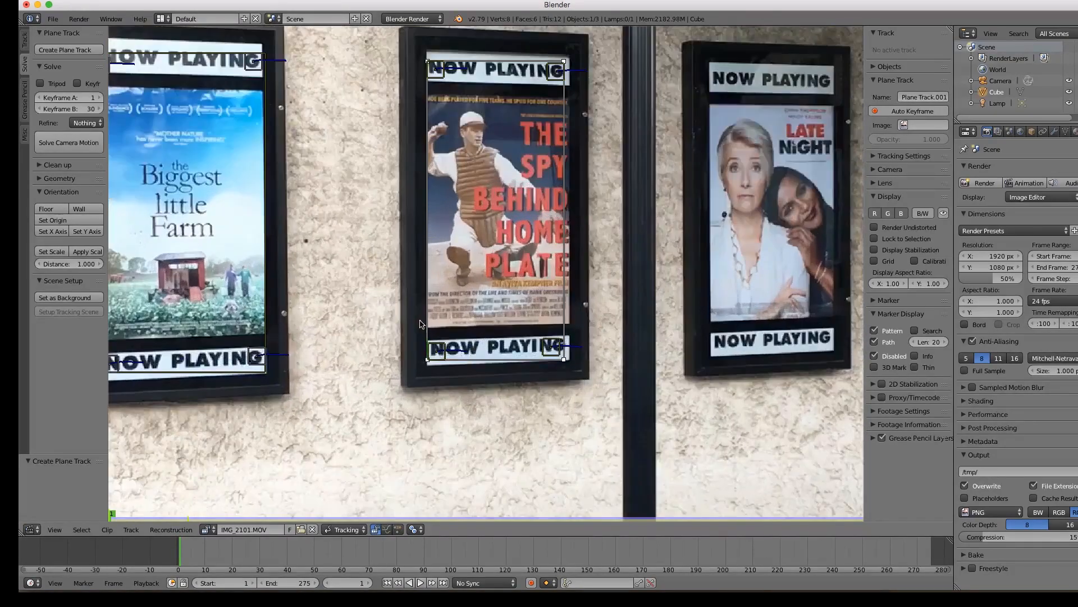
scroll(372, 263, "left", 4)
scroll(372, 262, "up", 3)
scroll(369, 251, "right", 1)
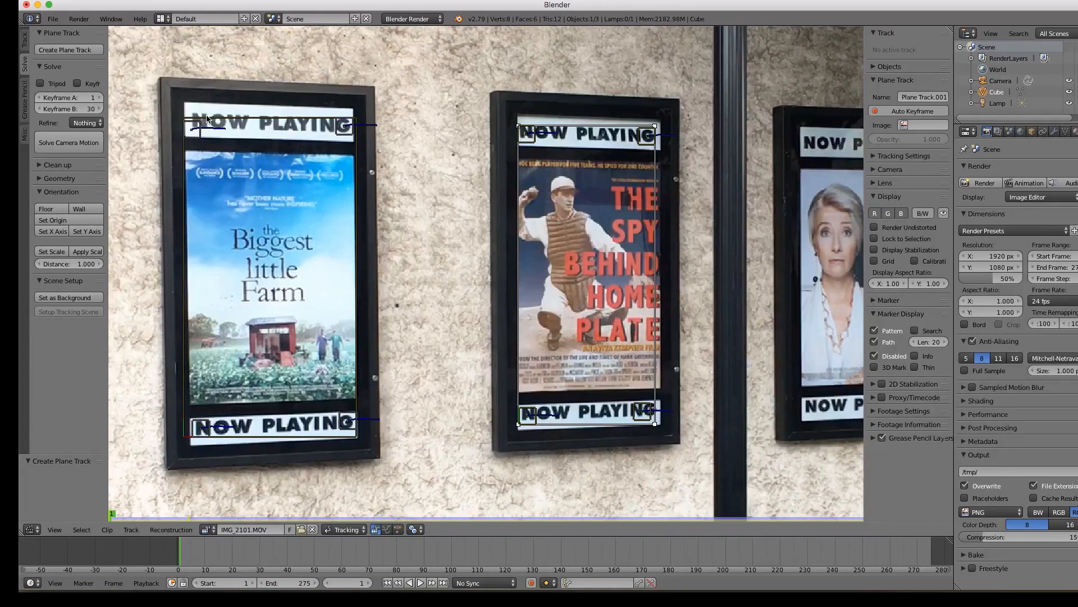
right_click(205, 117)
left_click_drag(183, 119, 169, 86)
left_click_drag(356, 118, 365, 95)
key("KP_Add")
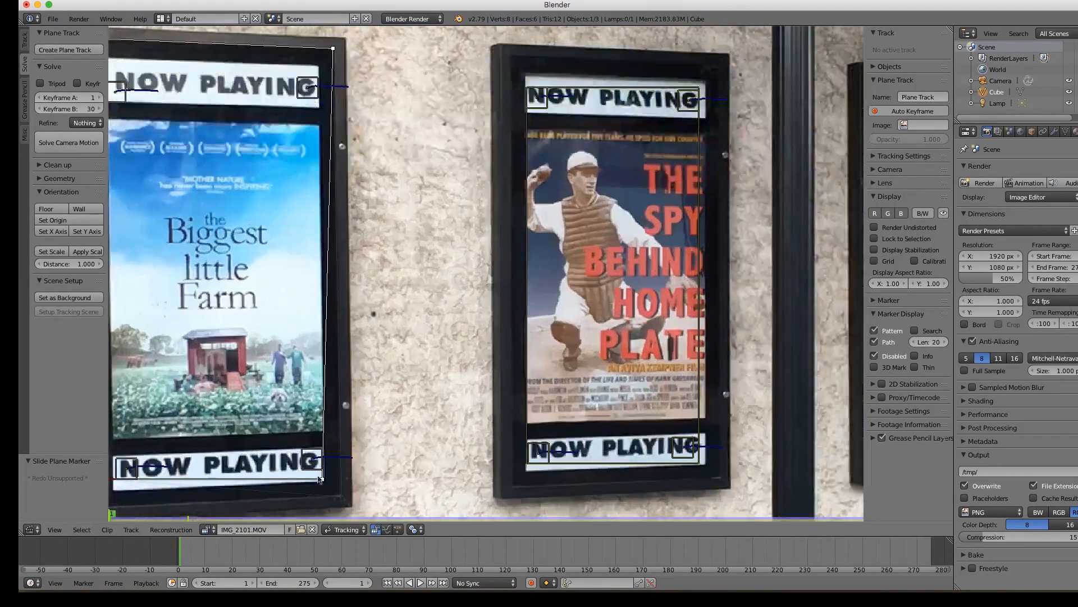
left_click_drag(319, 478, 339, 495)
middle_click_drag(338, 495, 486, 399)
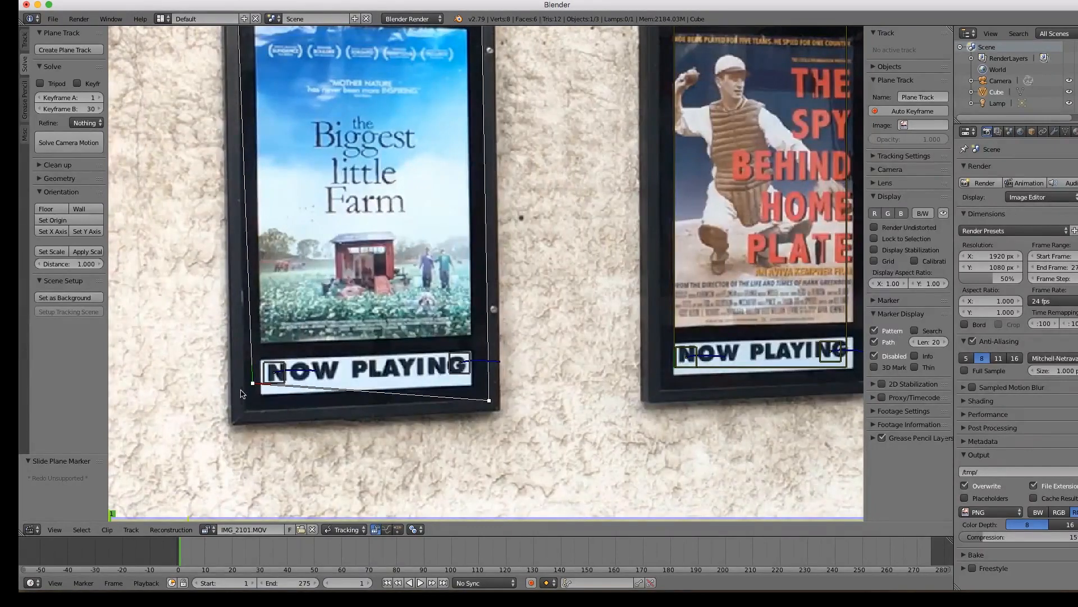
left_click_drag(253, 384, 244, 412)
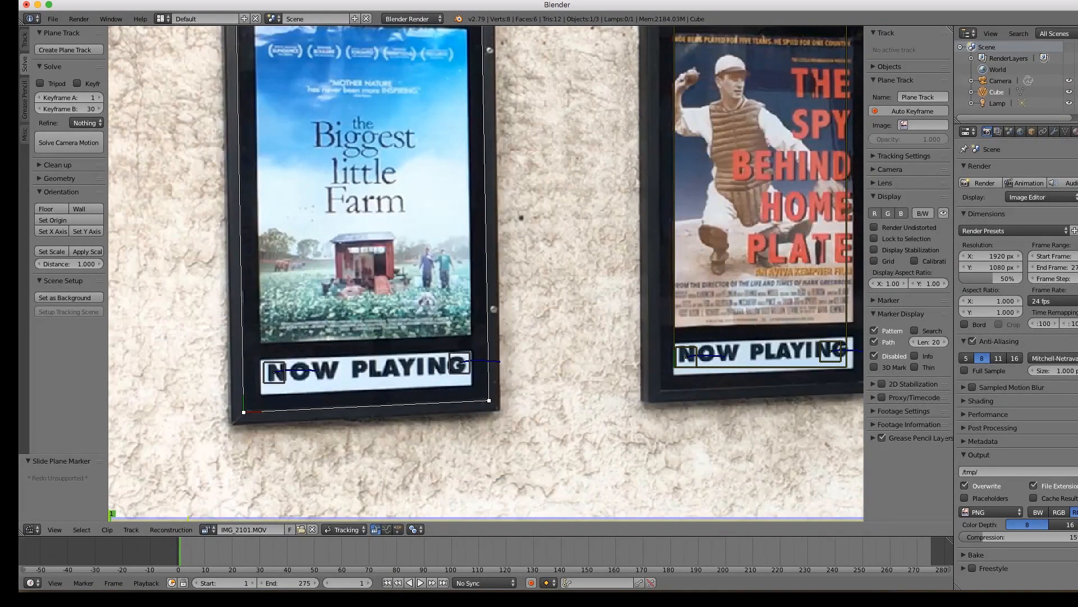
- Move the four corners of the Spy Behind Home Plate plane track outward onto the black frame around that poster
middle_click_drag(535, 305, 253, 366)
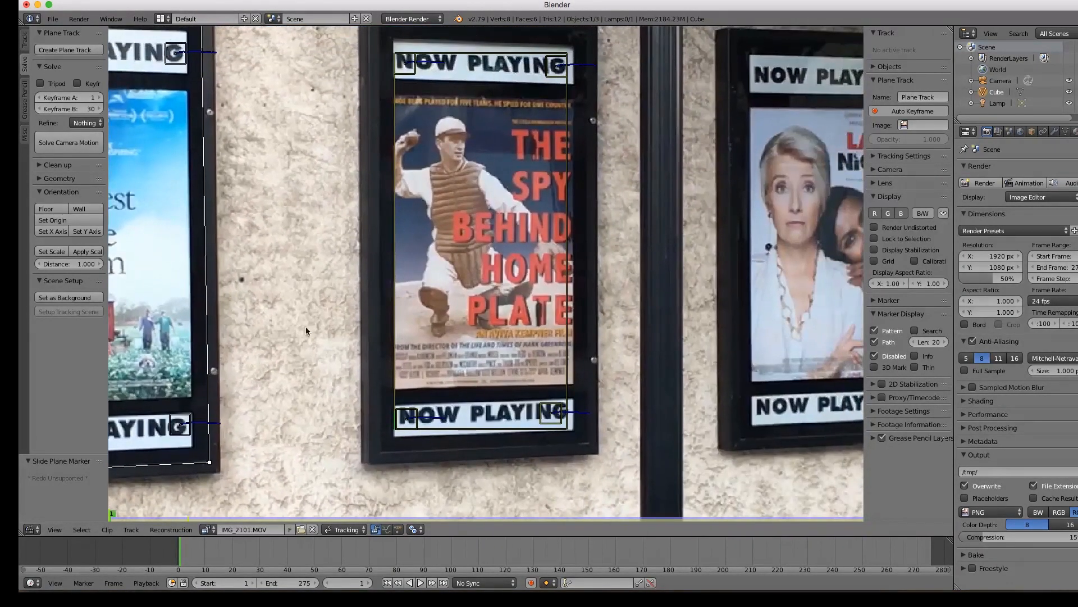
middle_click_drag(362, 247, 340, 282)
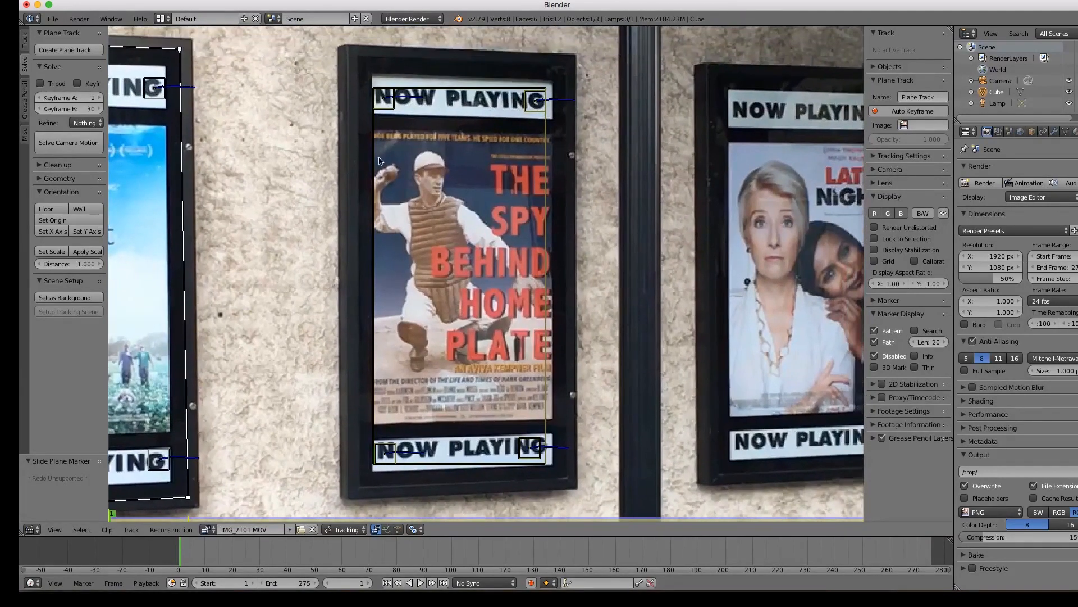
right_click(414, 88)
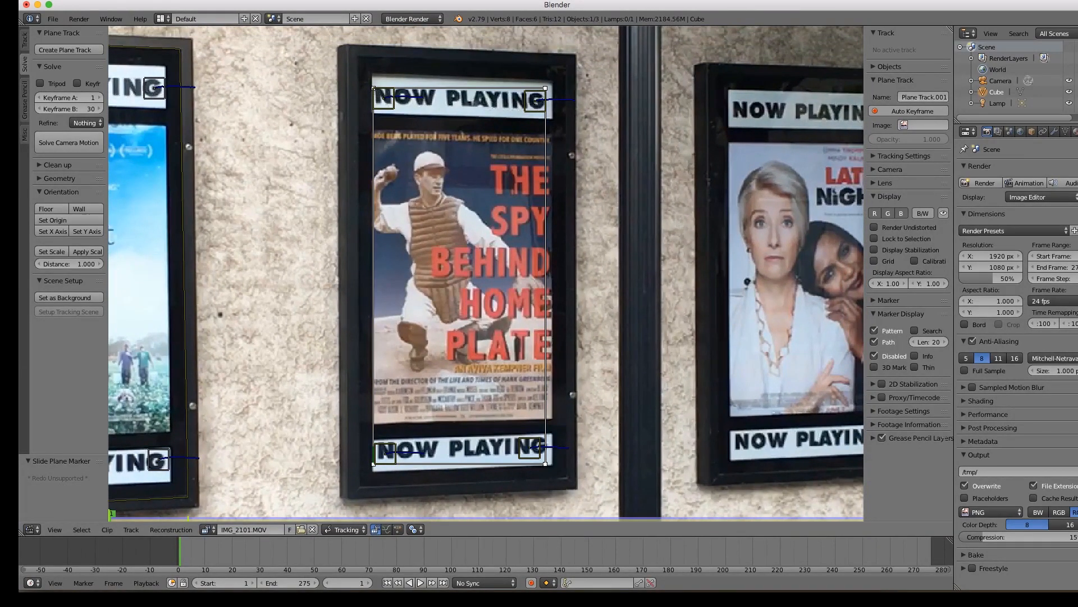
left_click_drag(373, 88, 359, 56)
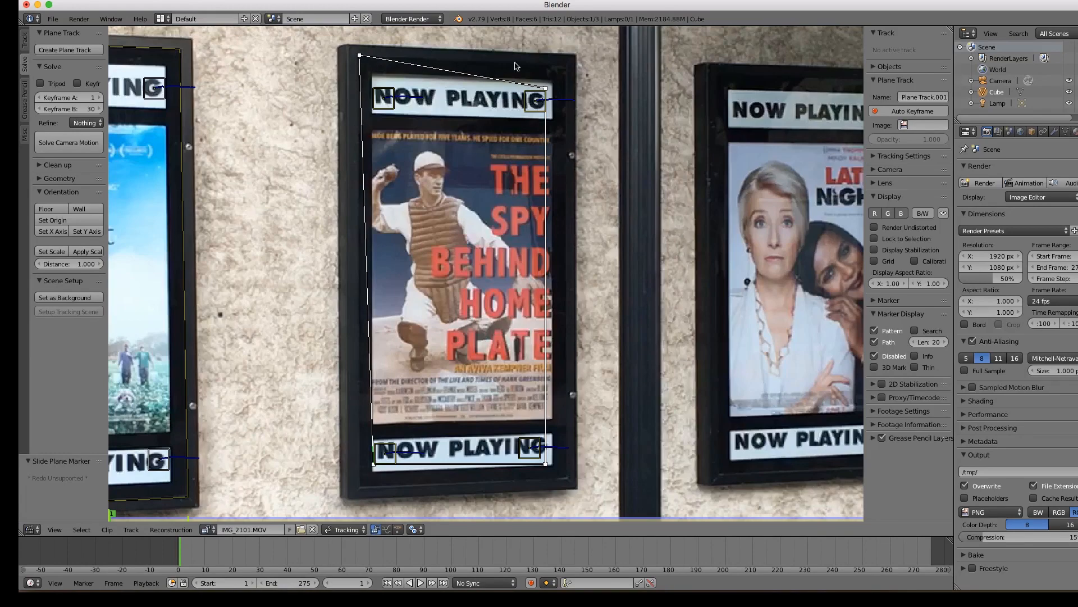
left_click_drag(545, 88, 565, 66)
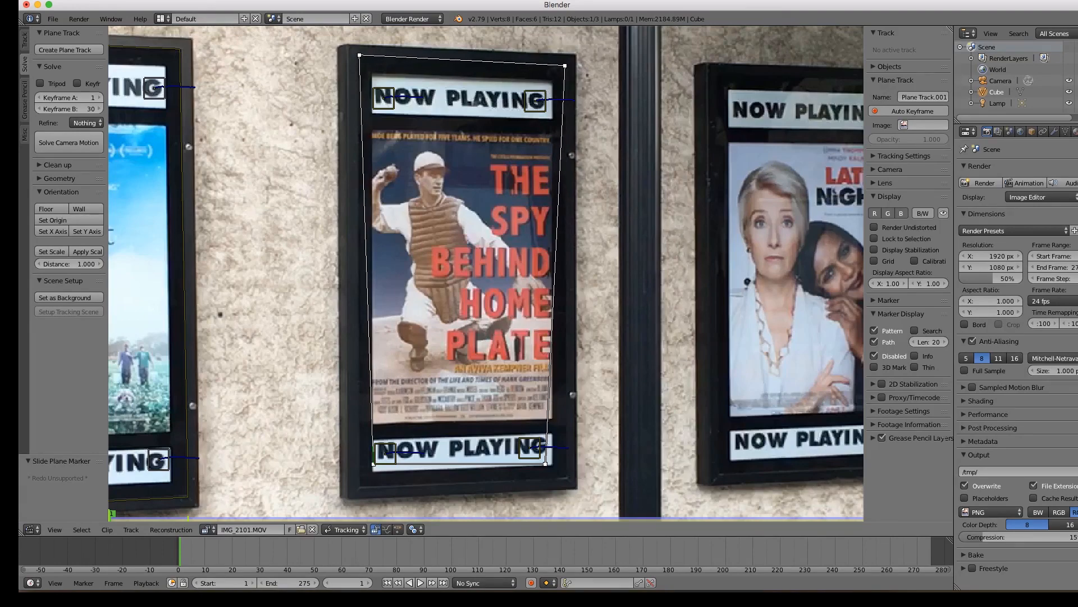
left_click_drag(545, 463, 567, 479)
left_click_drag(373, 464, 359, 488)
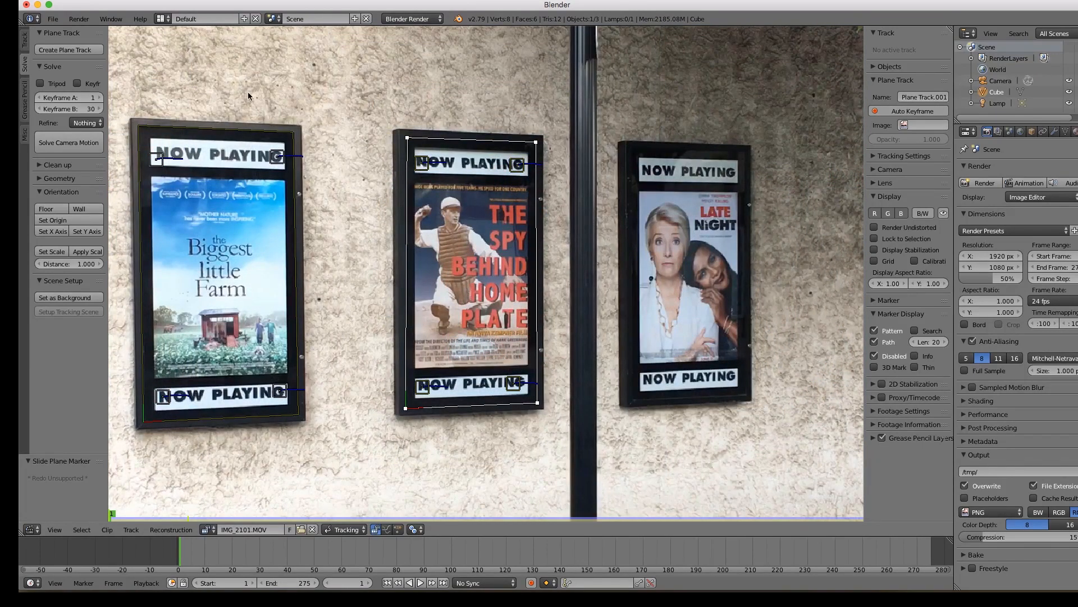
- Switch the screen layout to Compositing
left_click(166, 19)
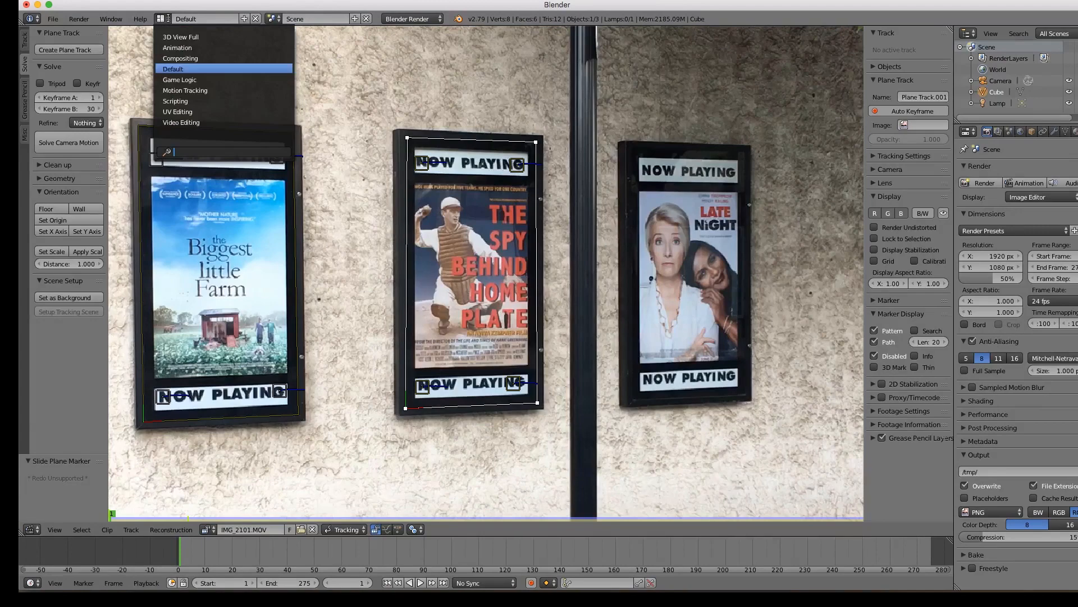
left_click(178, 57)
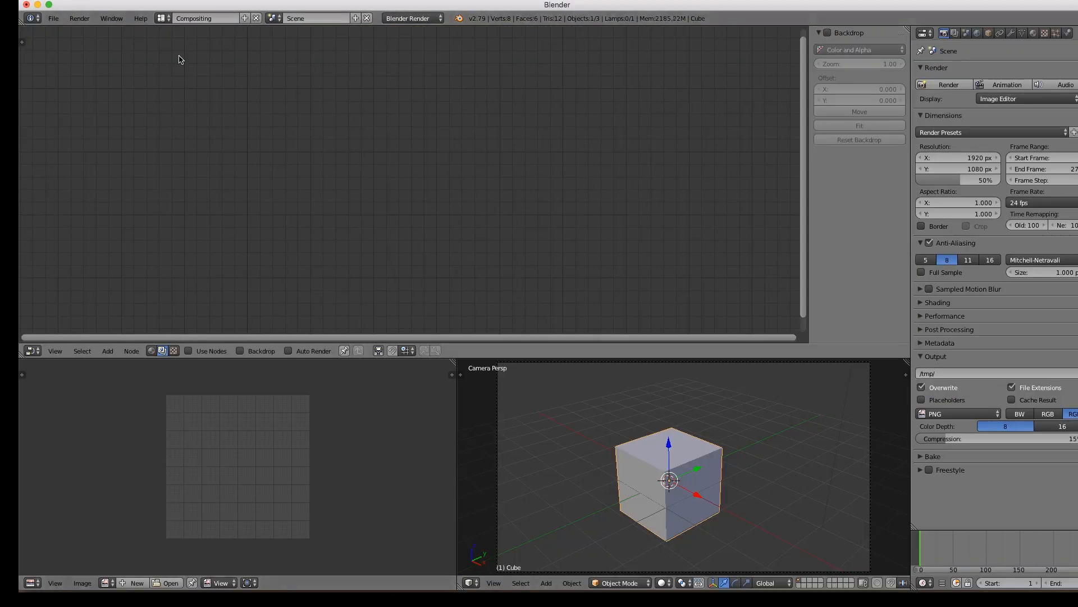
- Enable Use Nodes, Backdrop and Auto Render for the scene's compositing node tree
left_click(189, 351)
left_click(240, 351)
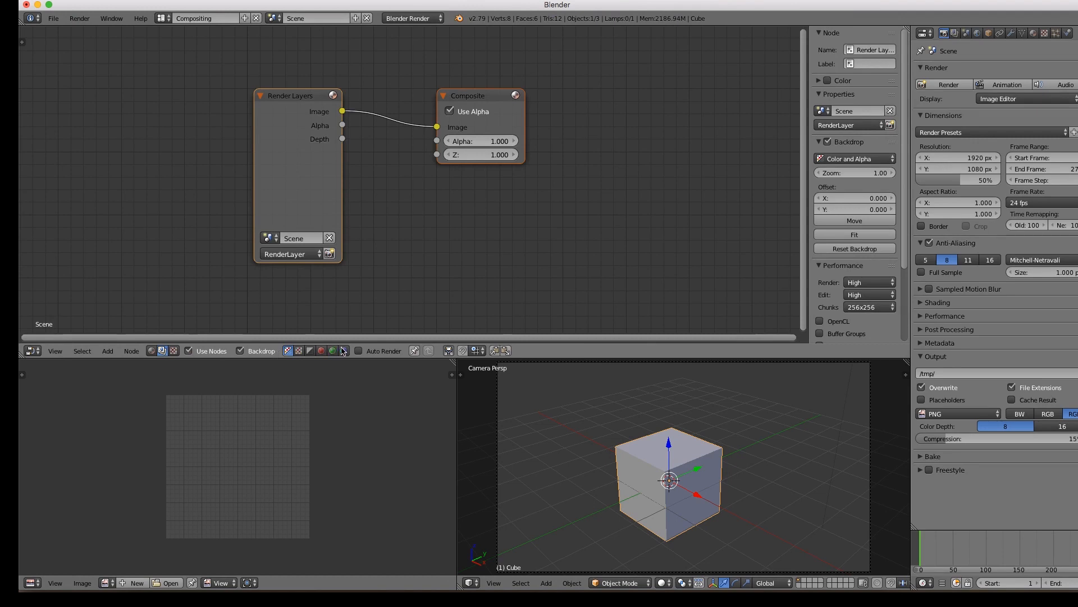
left_click(360, 351)
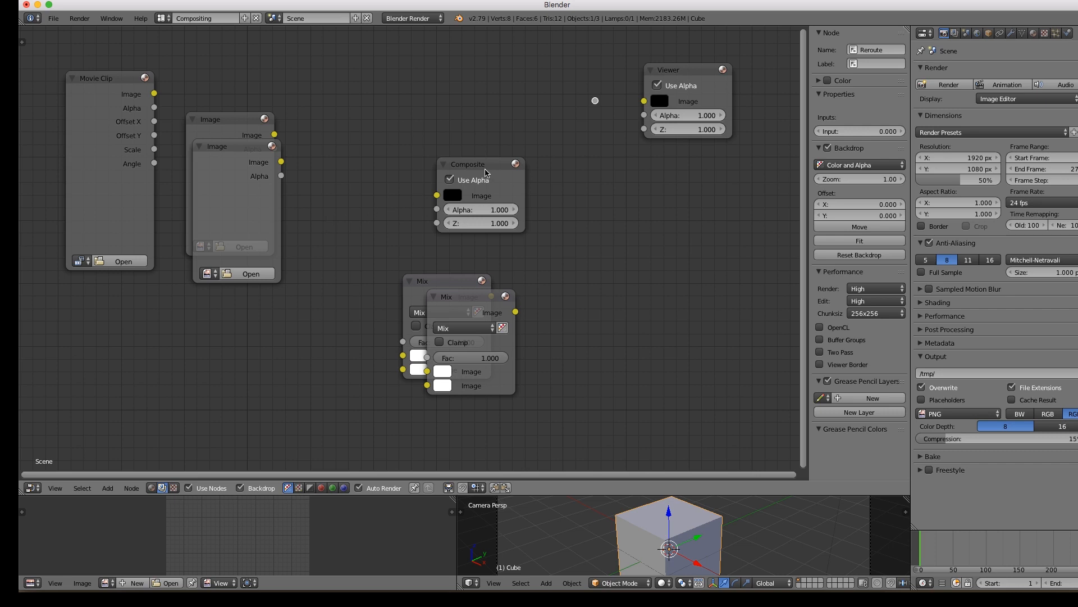
- Place the Composite node below the Viewer, link the reroute point to it, and spread the overlapping Image and Mix nodes apart
left_click_drag(489, 173, 672, 169)
left_click_drag(596, 102, 658, 194)
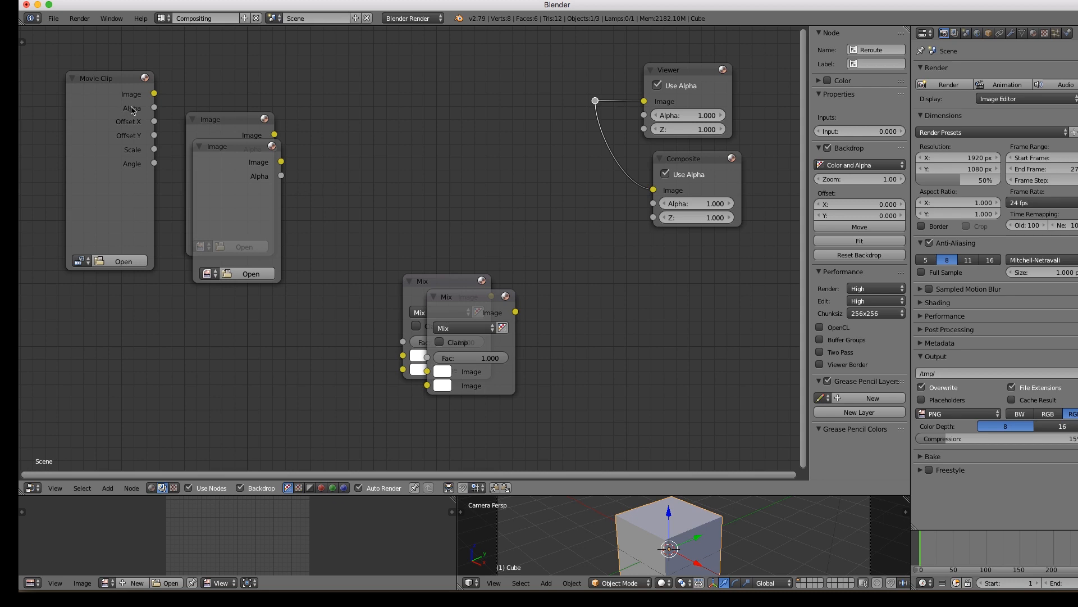
left_click_drag(227, 147, 195, 312)
left_click_drag(230, 126, 220, 162)
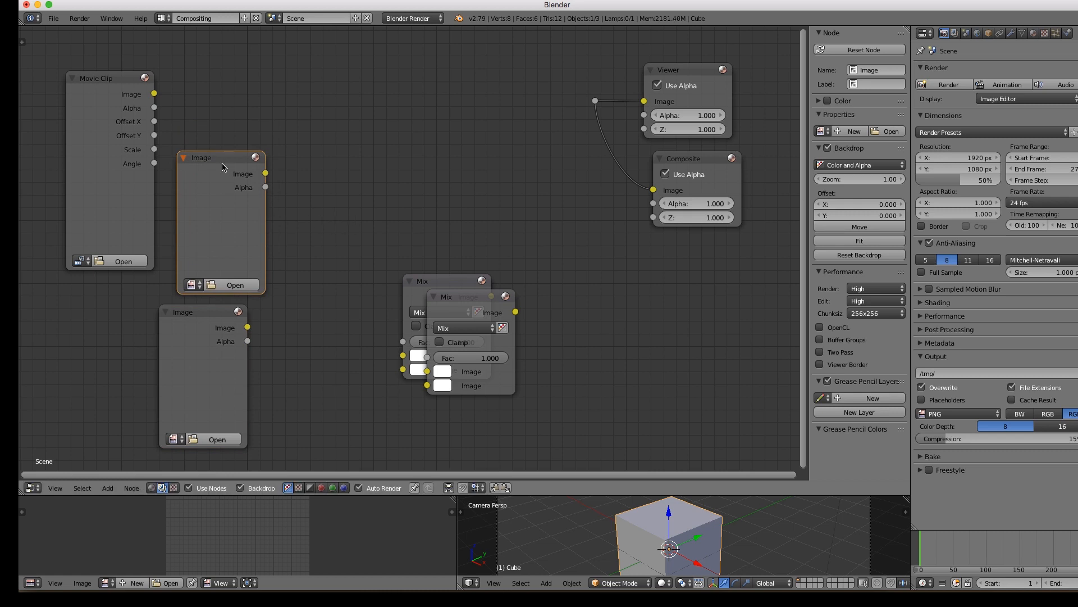
left_click_drag(443, 280, 408, 246)
left_click_drag(492, 293, 578, 271)
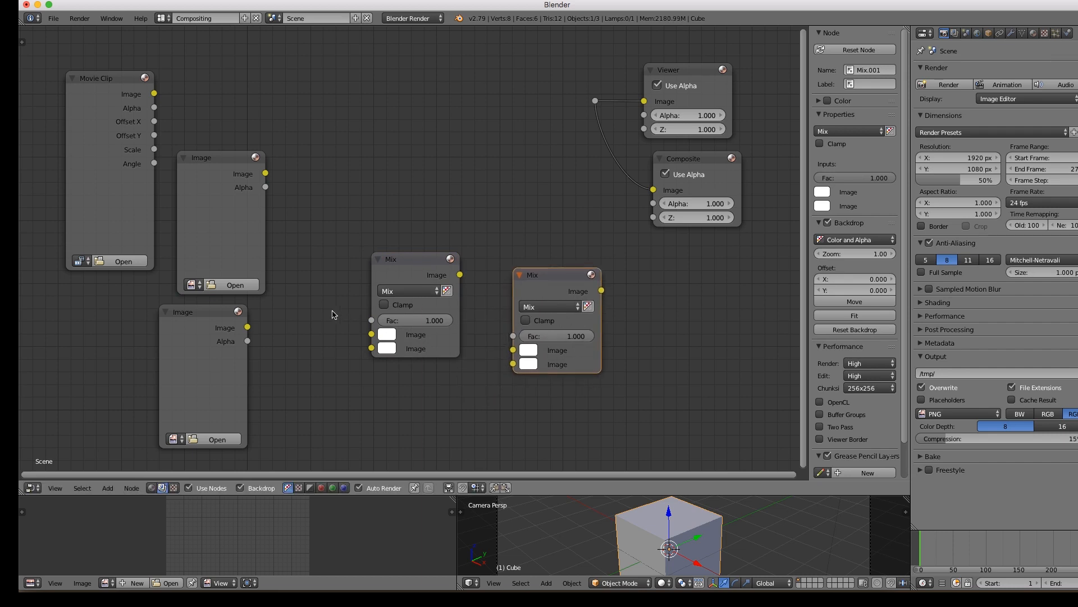
- Add a Plane Track Deform node and duplicate it, placing the copy below the original between the Image and Mix nodes
key("shift+a")
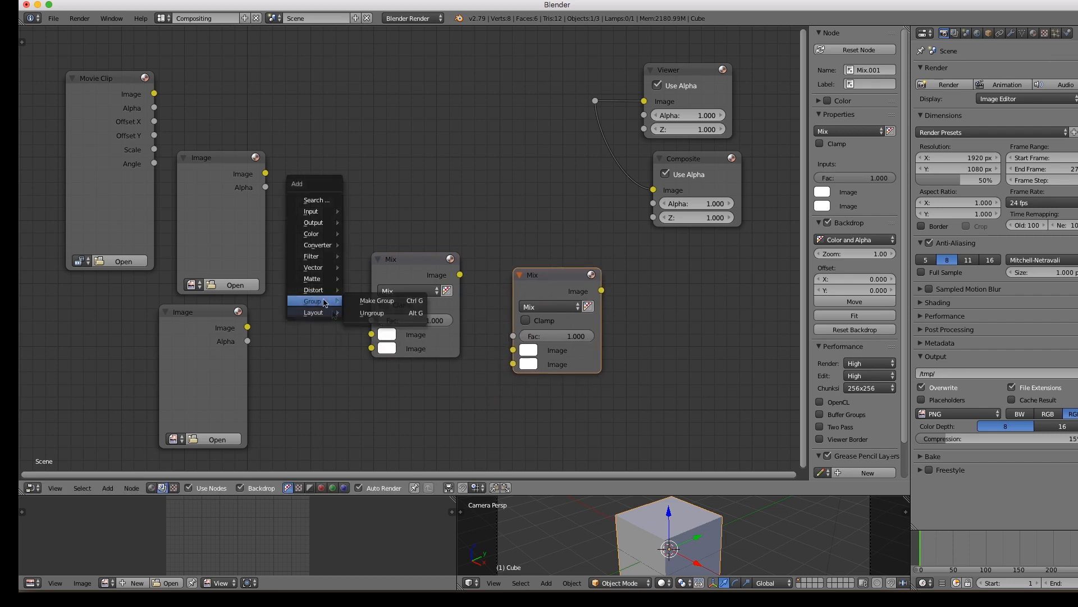
mouse_move(336, 290)
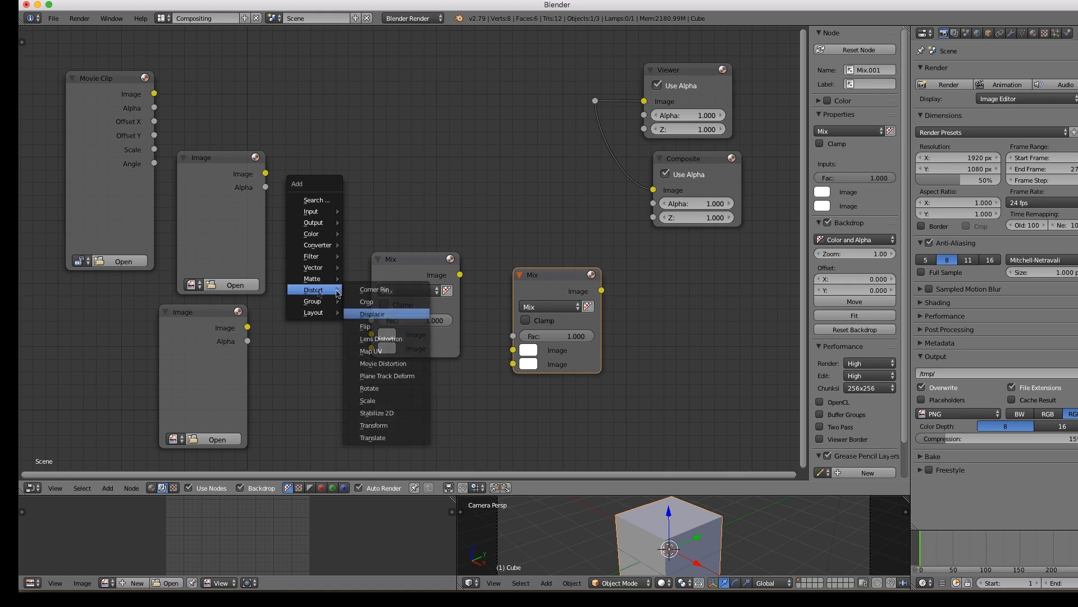
left_click(387, 375)
left_click(326, 164)
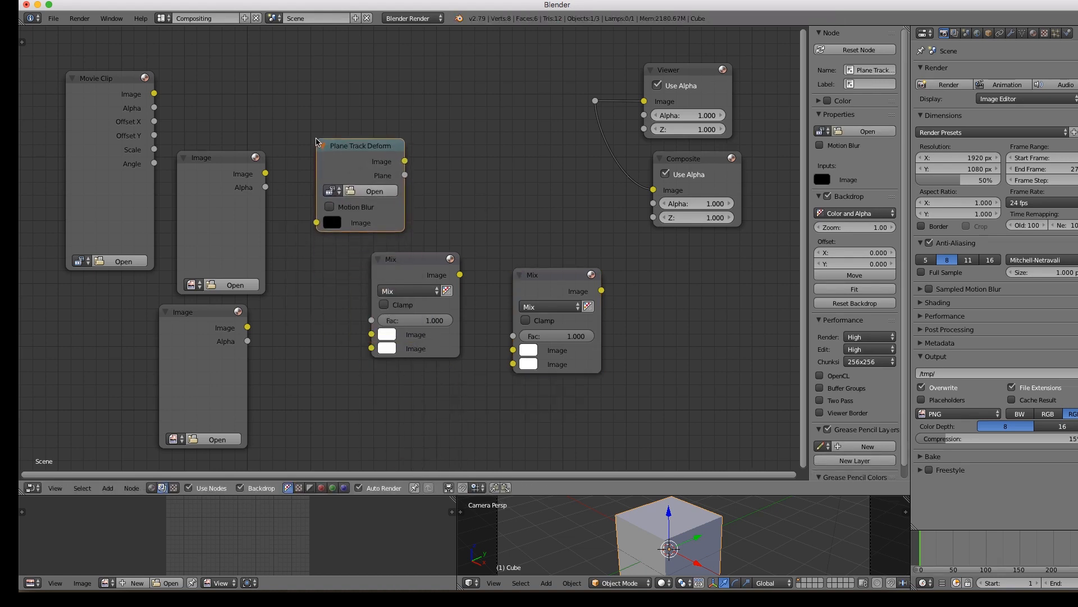
key("shift+d")
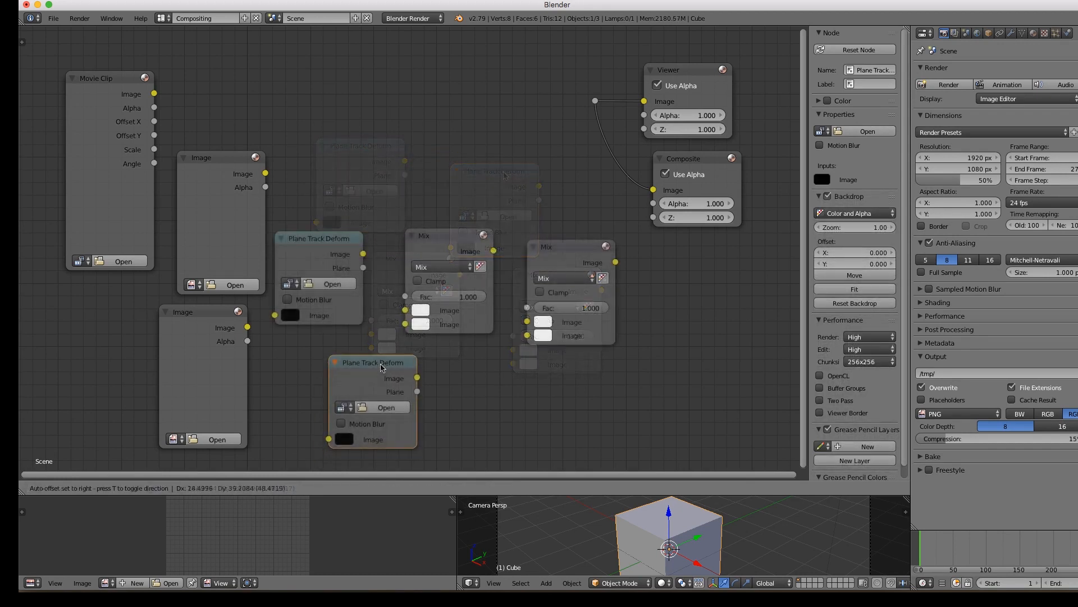
left_click(381, 365)
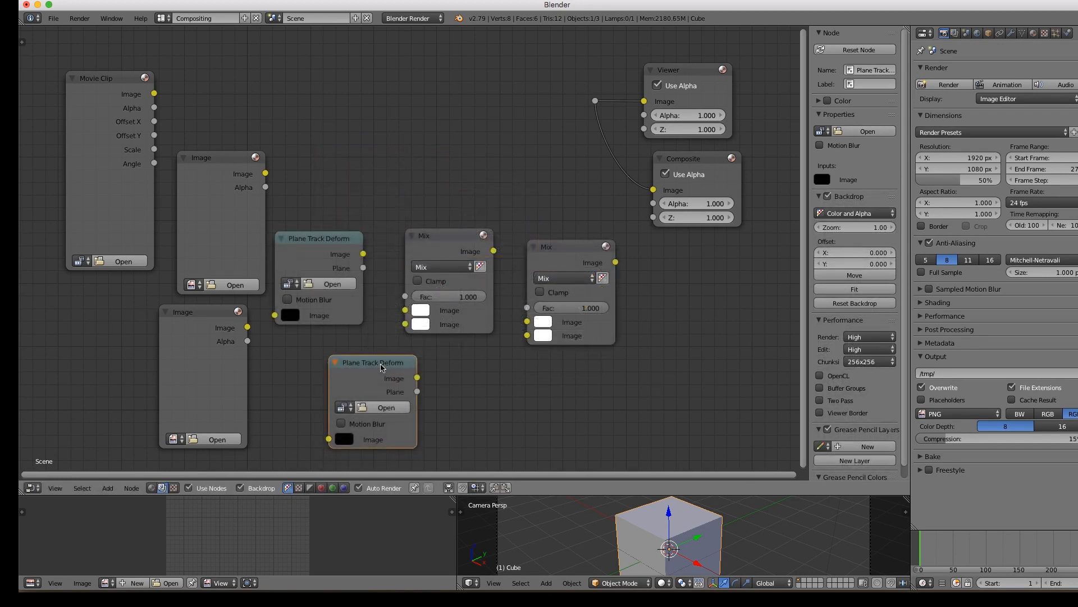
- Assign IMG_2101.MOV to the Movie Clip node and link its Image output to the reroute point feeding the Viewer
left_click(80, 261)
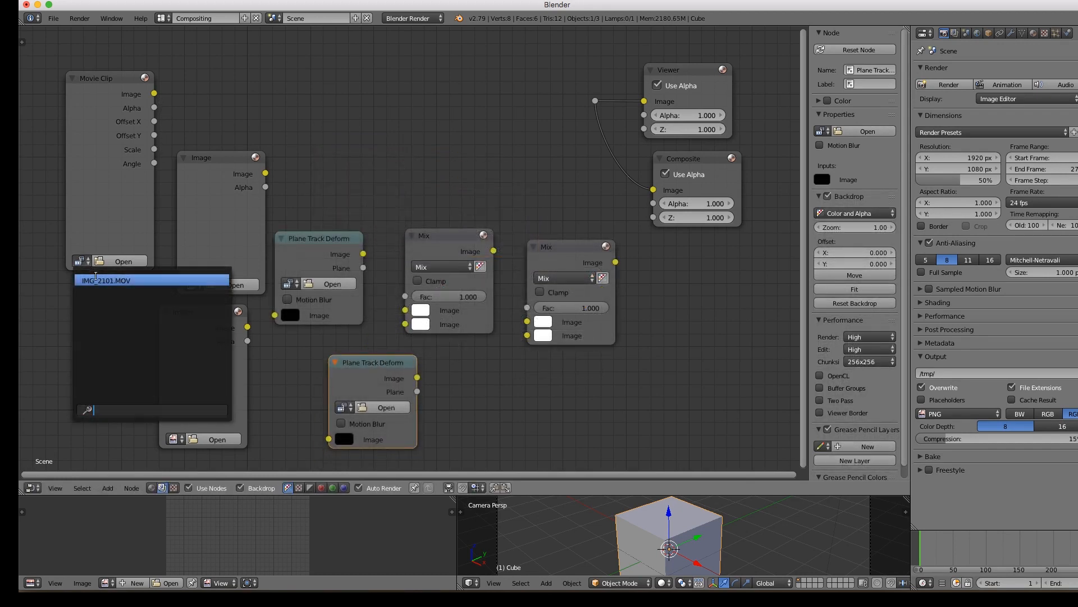
left_click(97, 280)
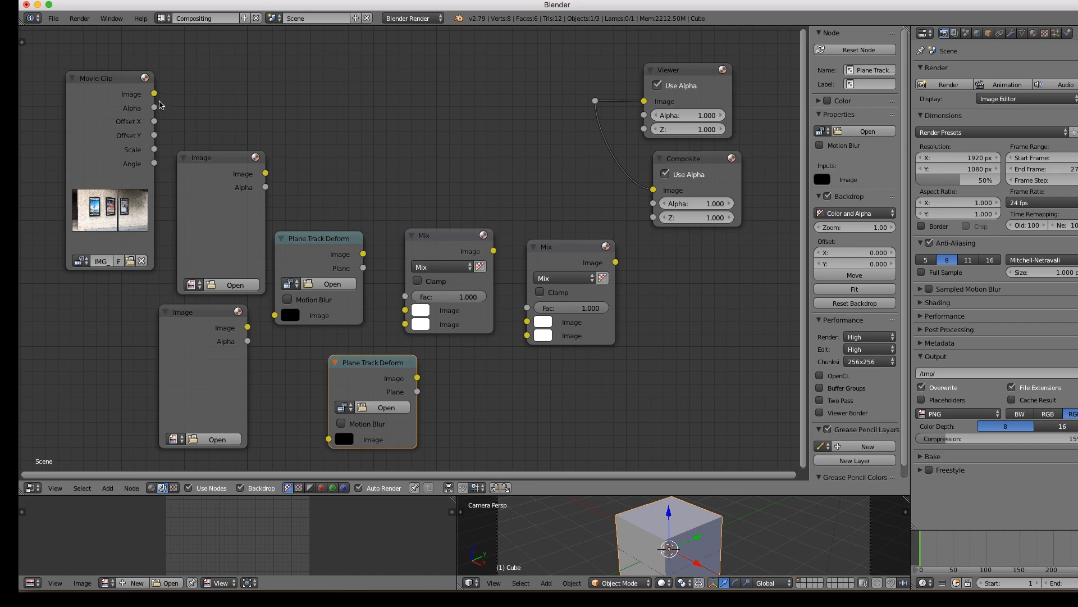
left_click(154, 95)
left_click_drag(154, 94, 595, 101)
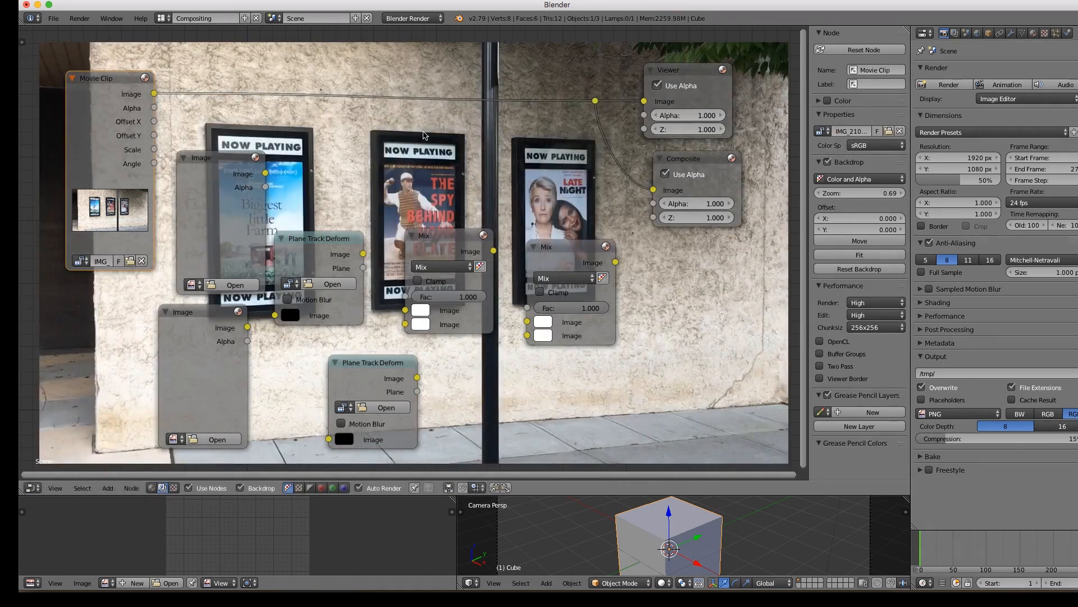
- Load the Big Buck Bunny and Elephants Dream posters into the Image nodes and link each to its own Plane Track Deform node
left_click_drag(216, 264, 203, 263)
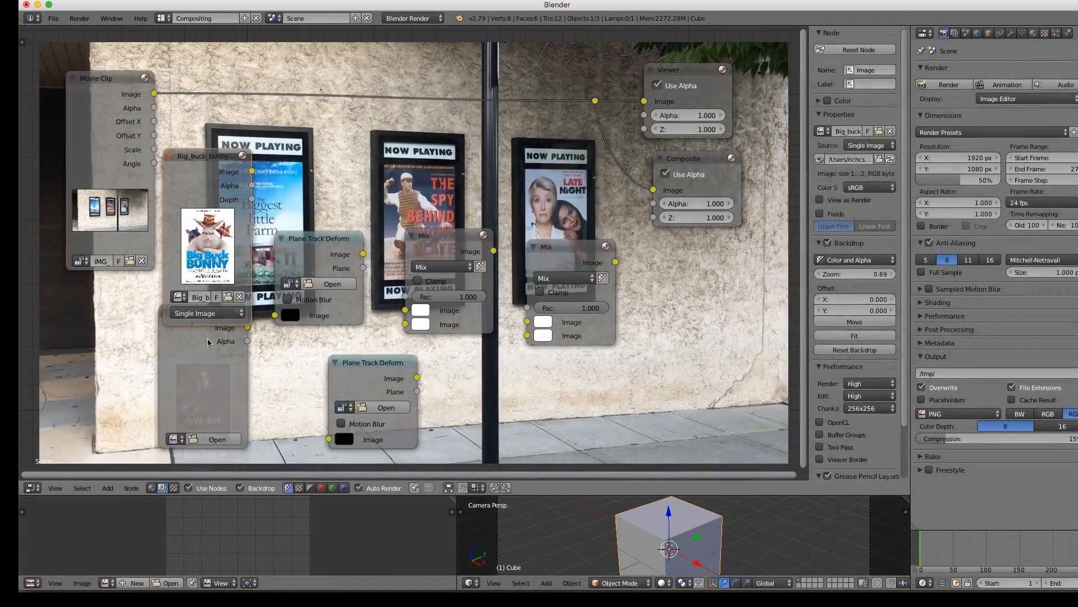
left_click_drag(192, 315, 145, 294)
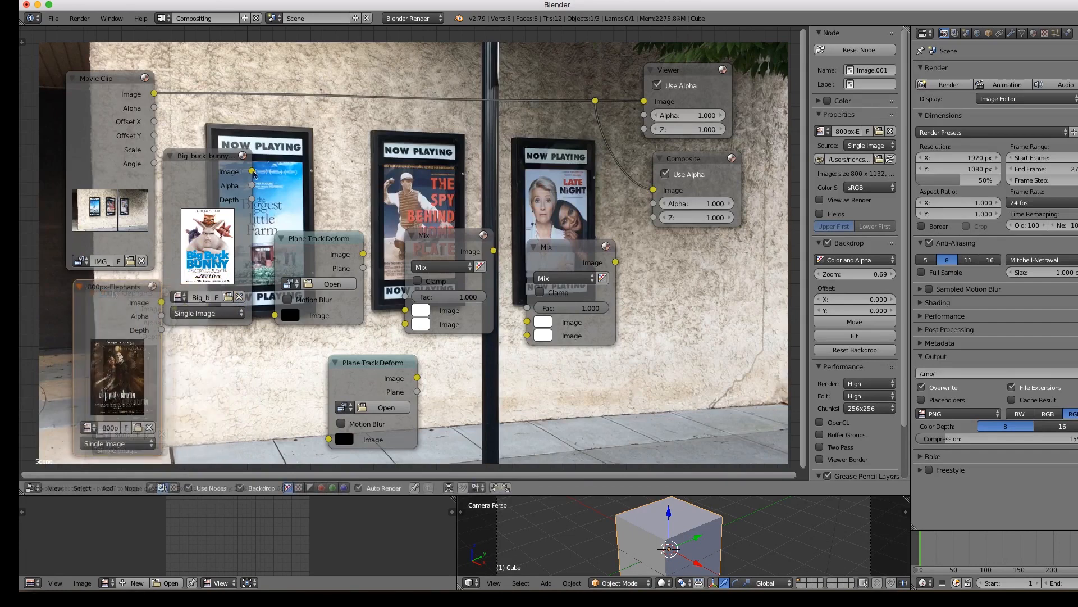
left_click_drag(252, 171, 275, 315)
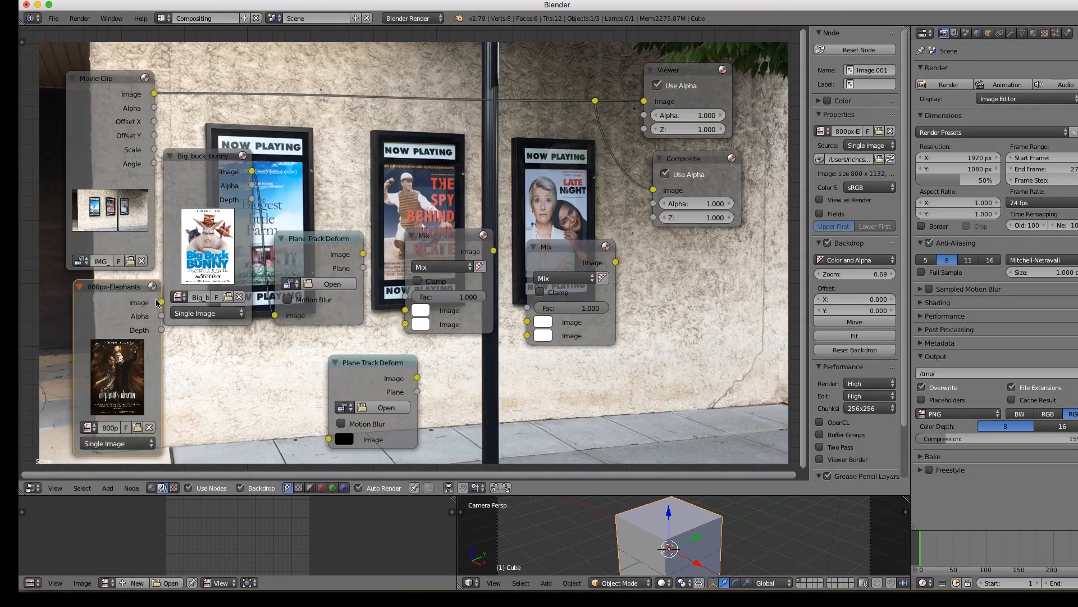
left_click_drag(160, 303, 331, 440)
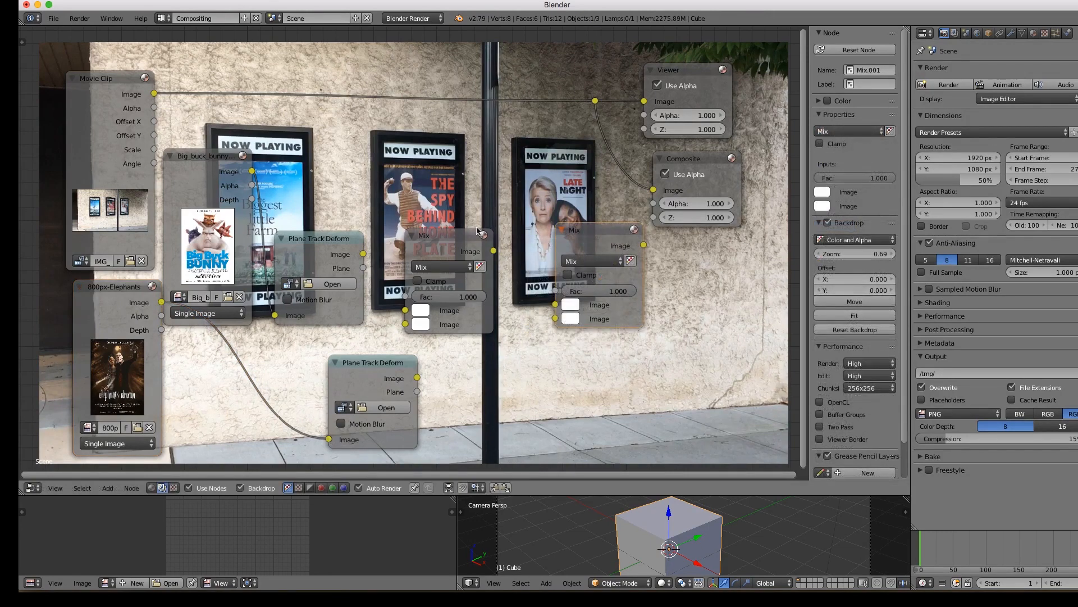
- Chain both Mix nodes before the reroute, feeding the clip into the first's upper image input and one Plane Track Deform into each lower input
left_click_drag(459, 232, 474, 209)
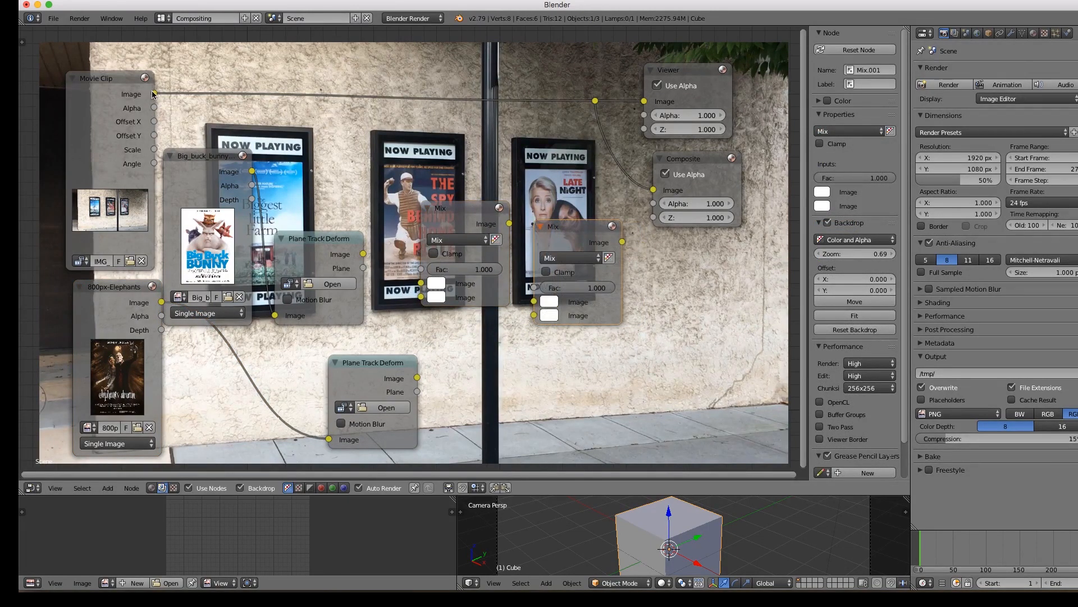
left_click_drag(153, 94, 421, 269)
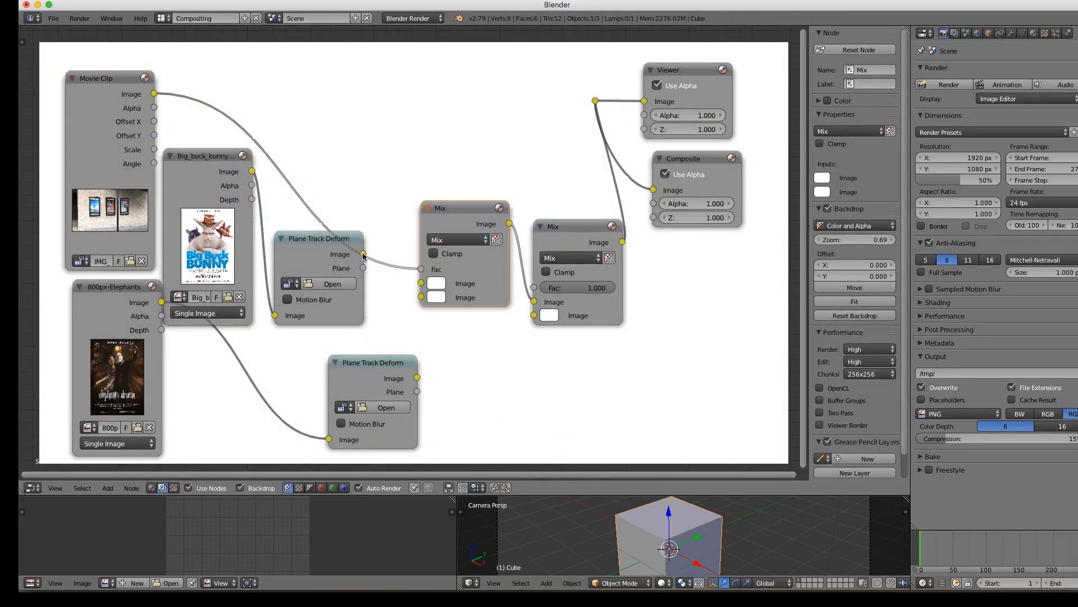
left_click_drag(309, 236, 421, 283)
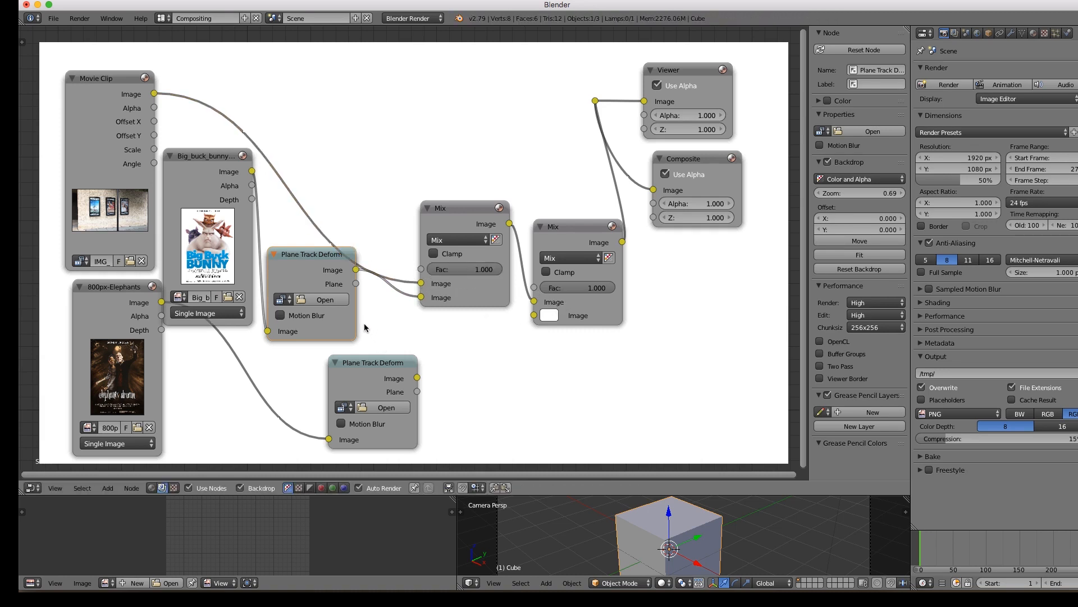
left_click_drag(417, 378, 522, 319)
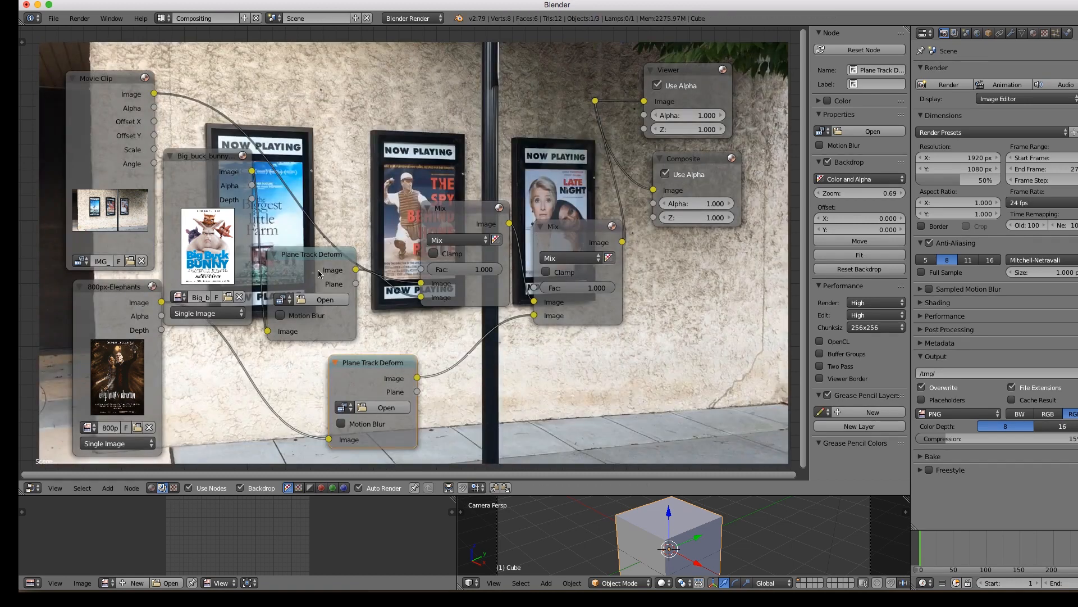
- Set the Big Buck Bunny Plane Track Deform node to the IMG_2101.MOV clip, Camera object and Plane Track
left_click_drag(301, 285, 309, 273)
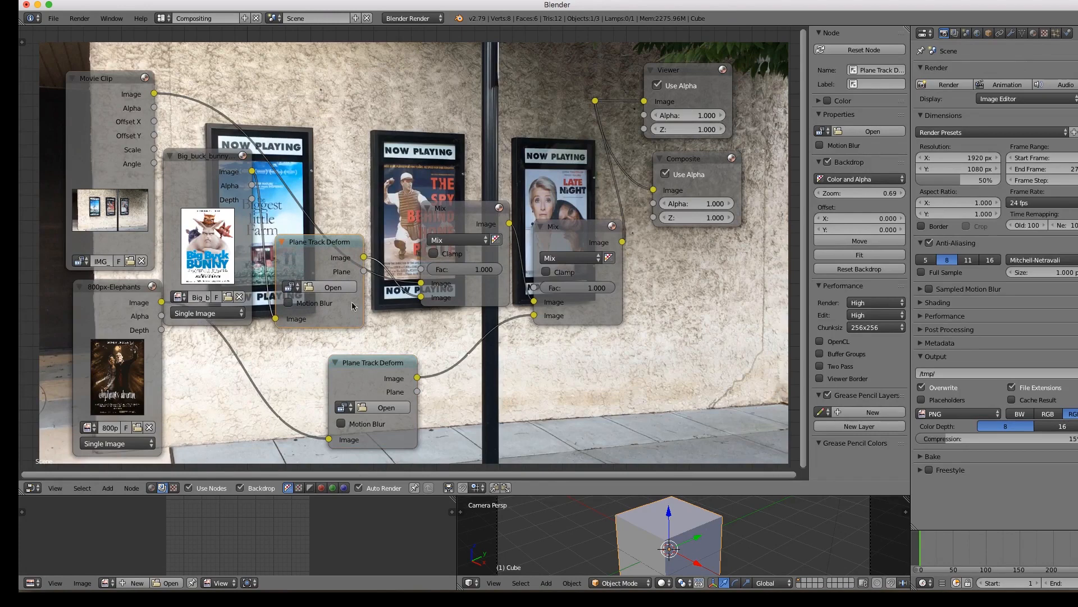
left_click(293, 286)
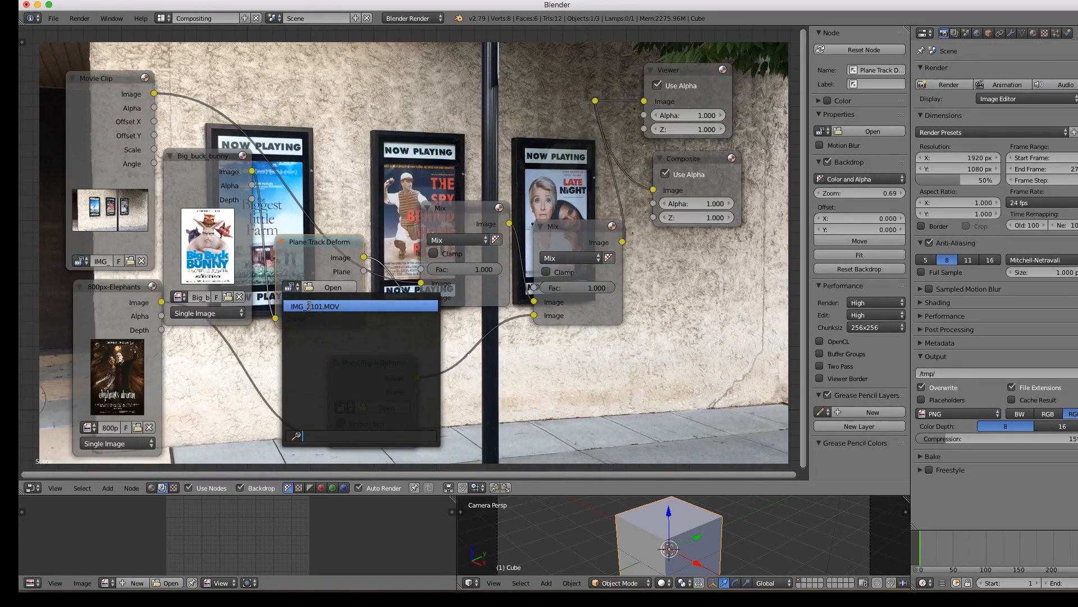
left_click(310, 306)
left_click(308, 317)
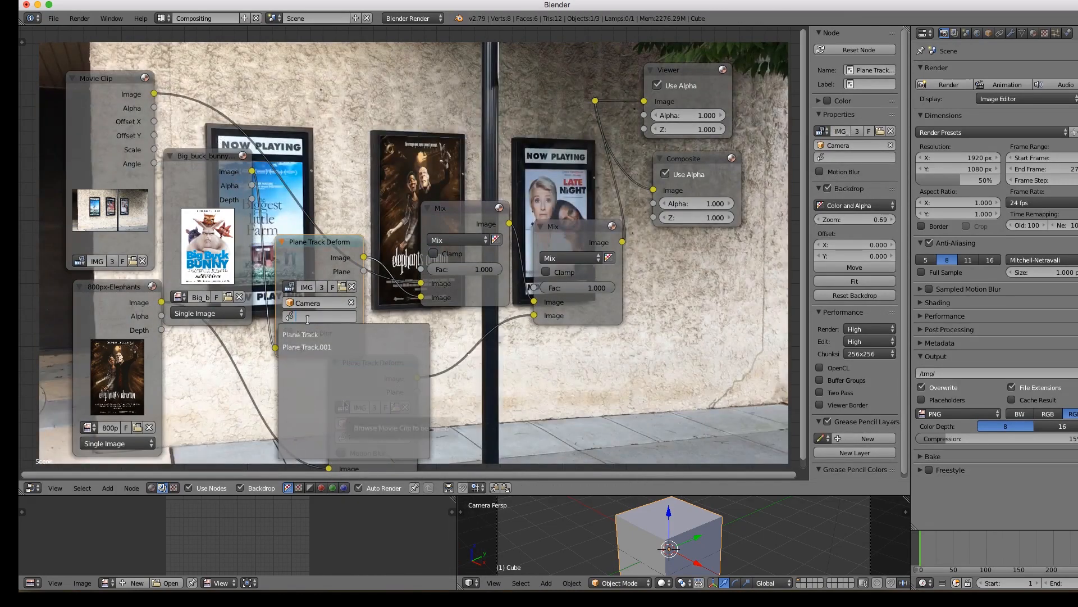
left_click(312, 335)
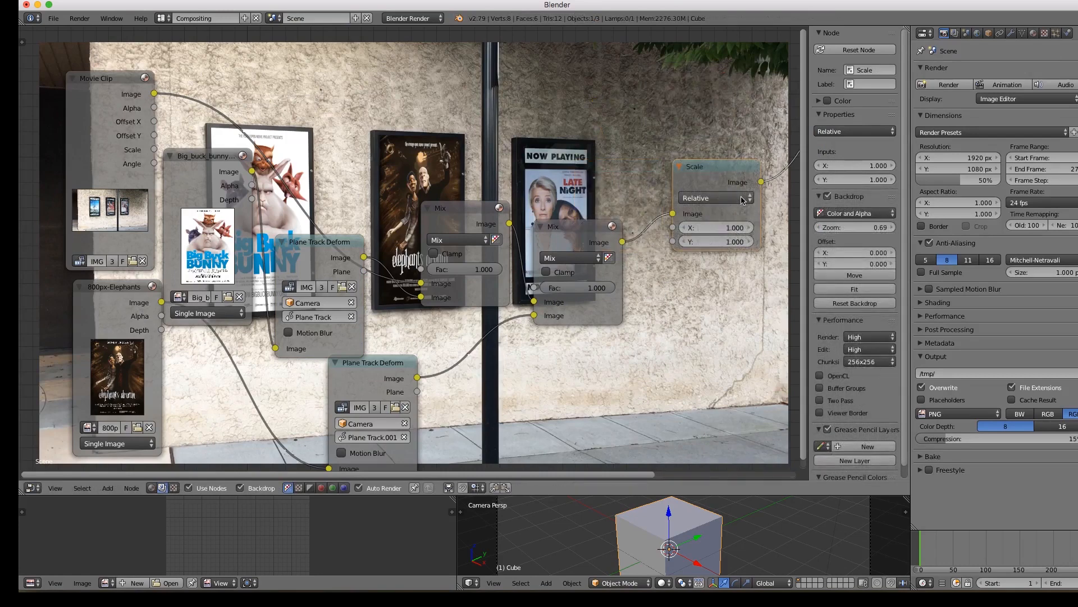
- Set the Scale node that follows the second Mix node to Render Size
left_click(741, 197)
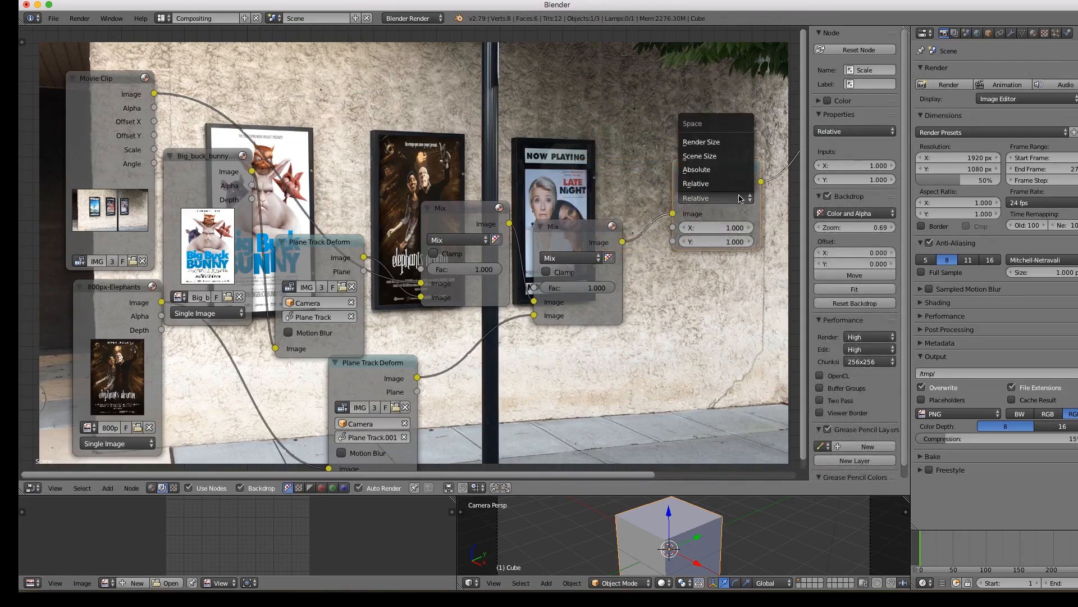
left_click(721, 143)
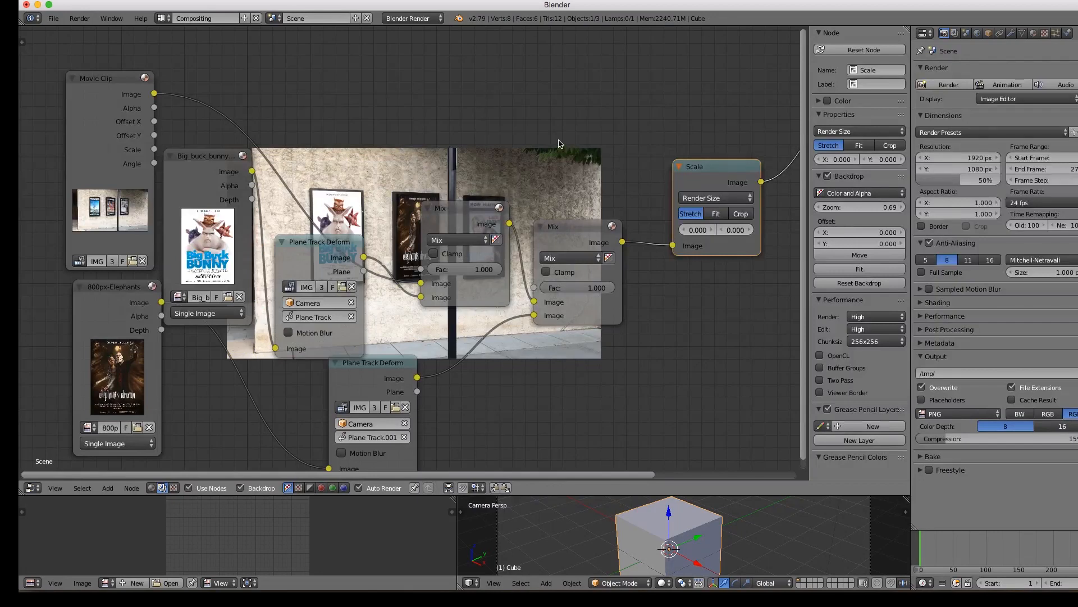